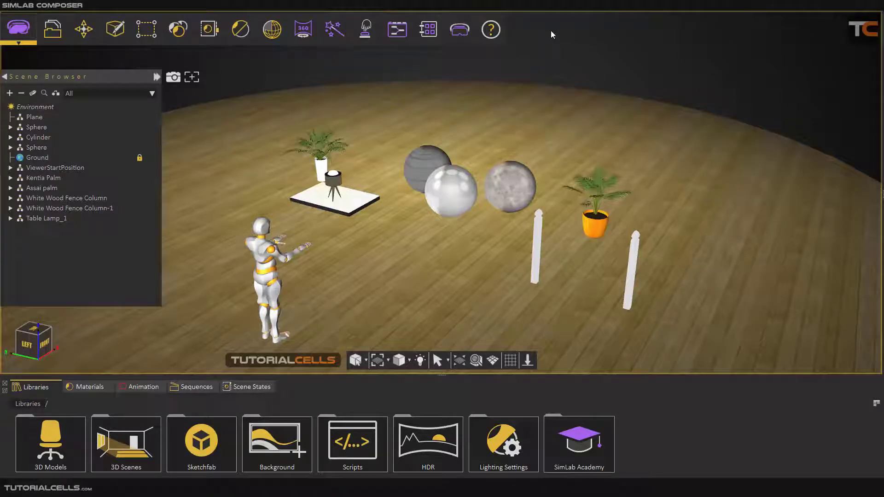
{"action": "left_click", "coordinate": [454, 33]}
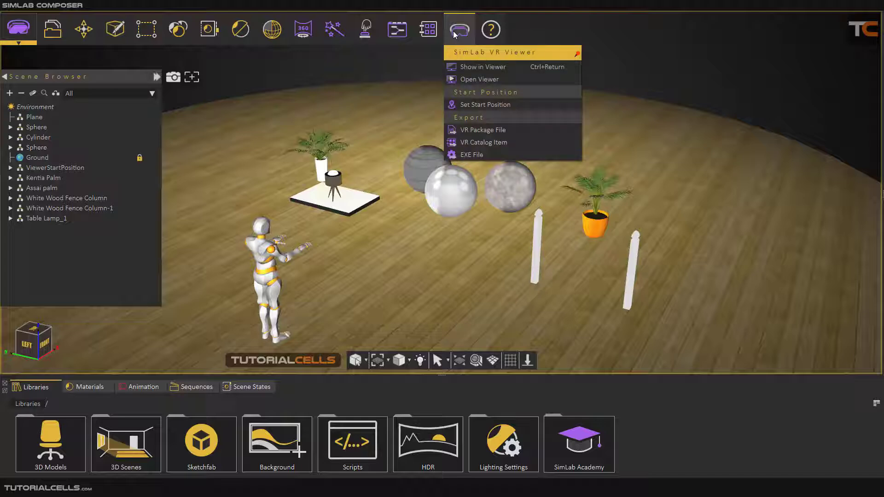
{"action": "left_click", "coordinate": [409, 54]}
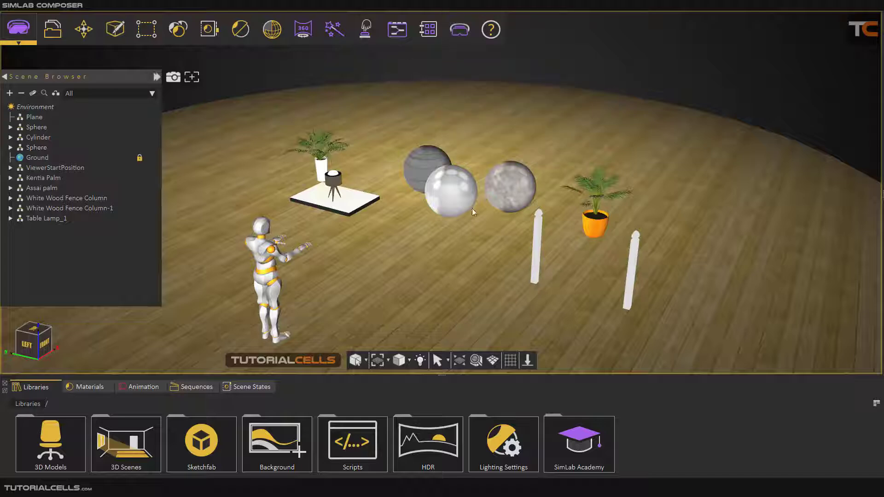
{"action": "scroll", "coordinate": [467, 251], "scroll_direction": "up", "scroll_amount": 3}
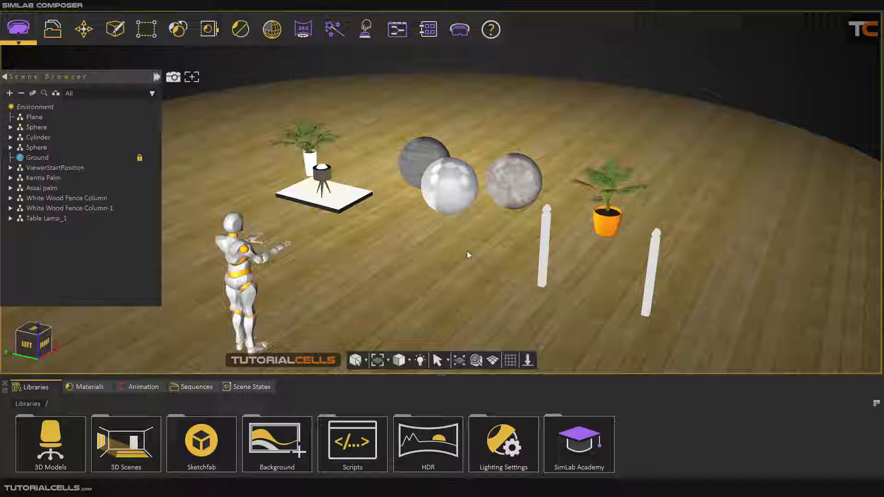
{"action": "scroll", "coordinate": [463, 238], "scroll_direction": "down", "scroll_amount": 3}
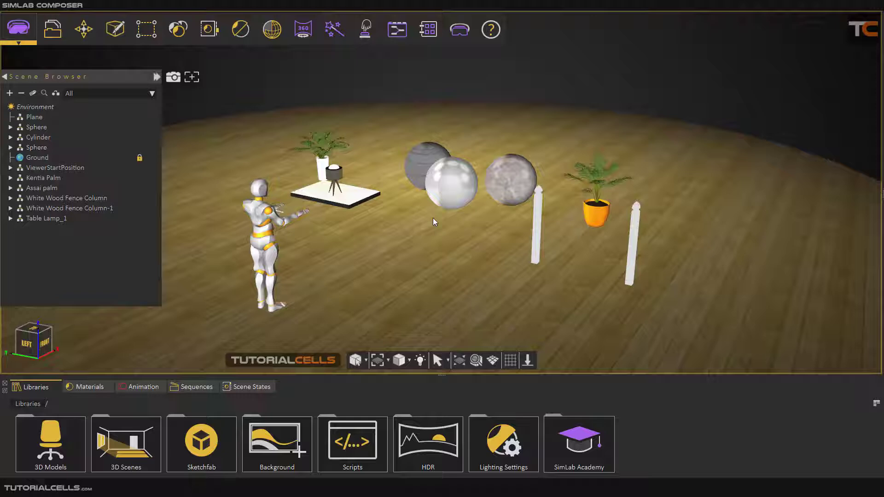
{"action": "middle_click_drag", "start_coordinate": [435, 229], "coordinate": [437, 222]}
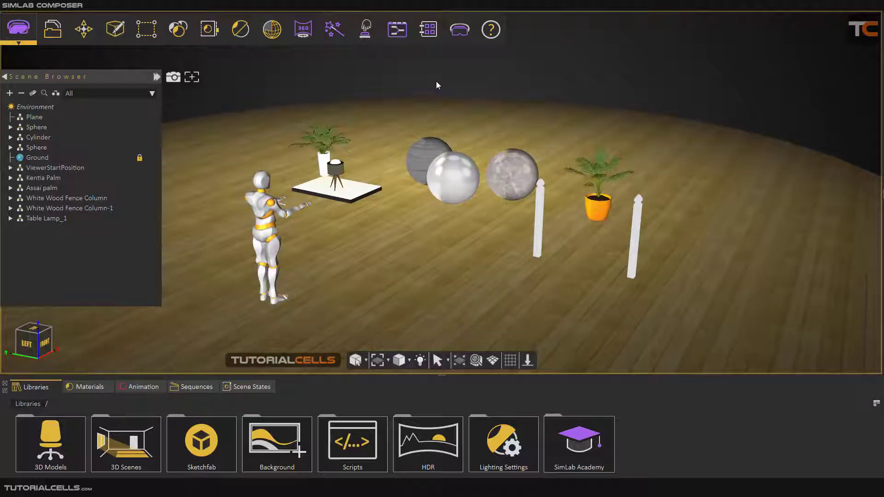
{"action": "left_click", "coordinate": [454, 35]}
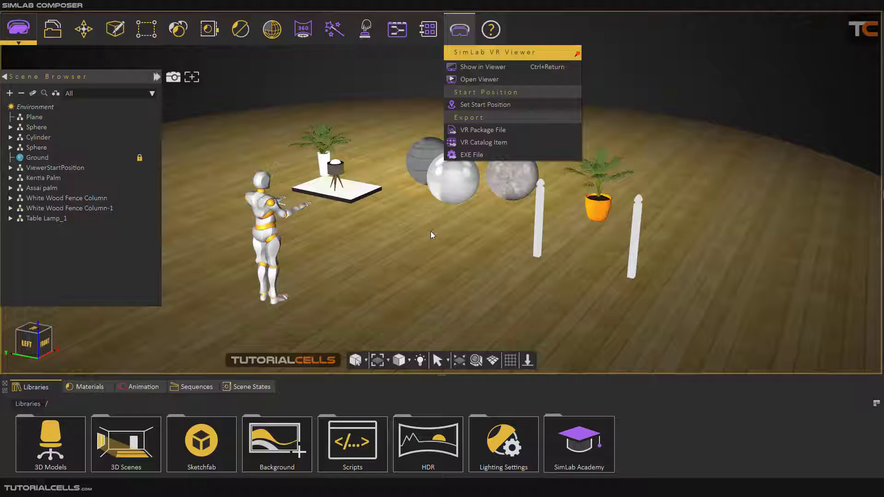
{"action": "left_click", "coordinate": [378, 84]}
{"action": "scroll", "coordinate": [447, 197], "scroll_direction": "up", "scroll_amount": 3}
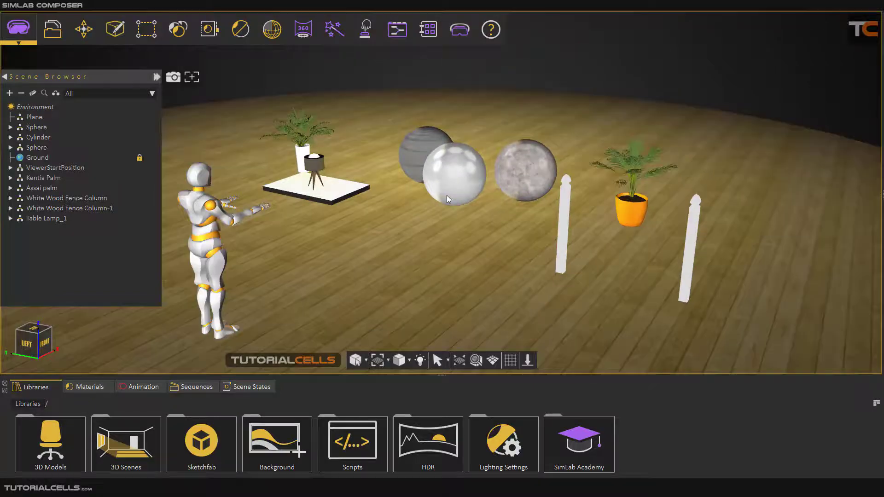
{"action": "scroll", "coordinate": [448, 199], "scroll_direction": "down", "scroll_amount": 2}
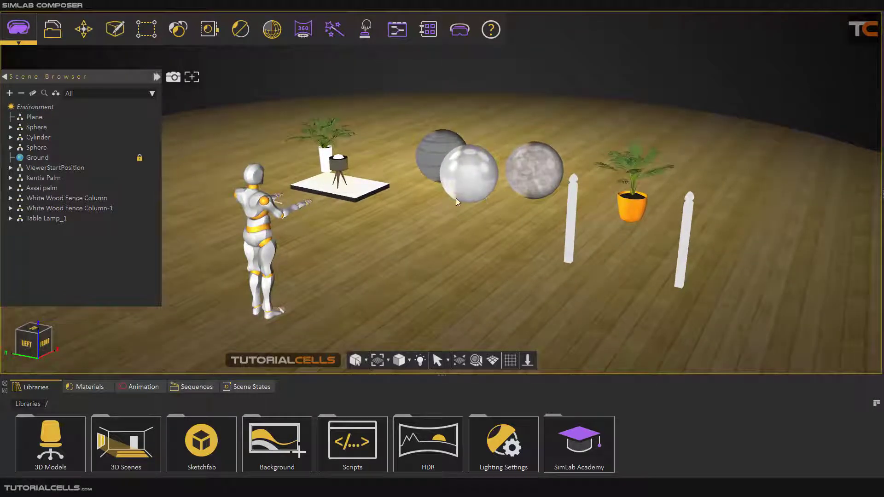
Step: Preview the scene twice with real-time rendering, returning to the normal viewport display each time
{"action": "key", "text": "ctrl+r"}
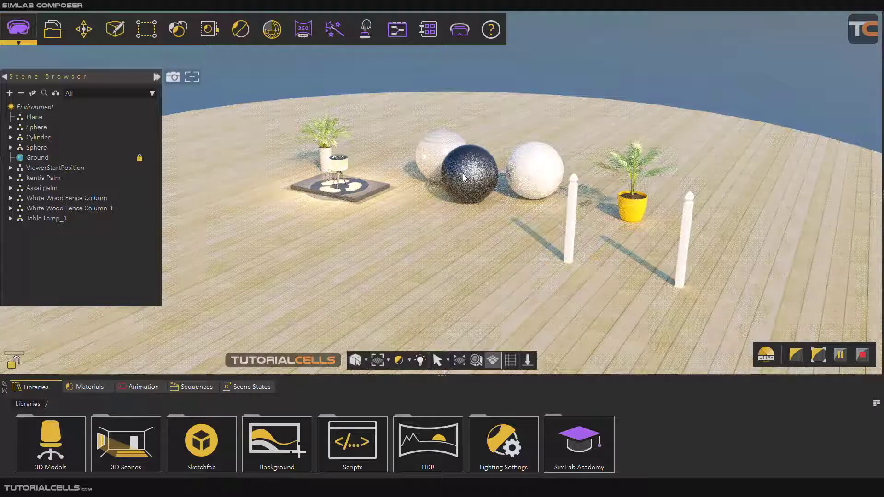
{"action": "key", "text": "Escape"}
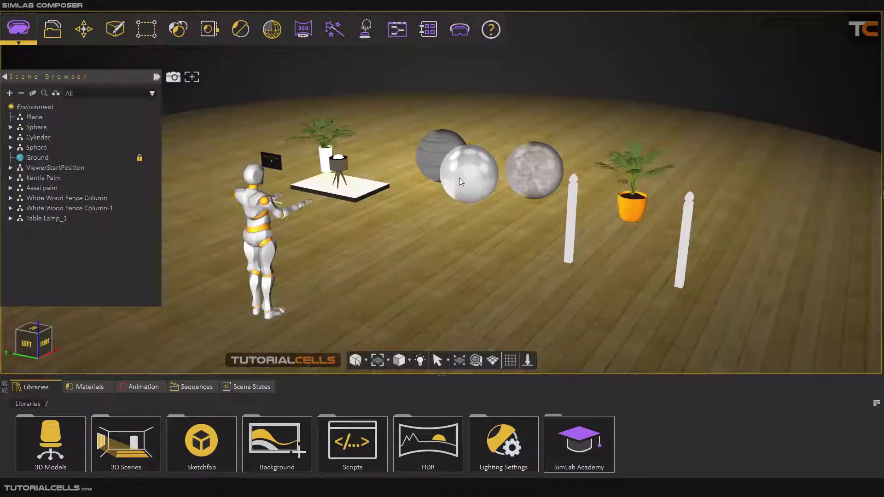
{"action": "key", "text": "ctrl+r"}
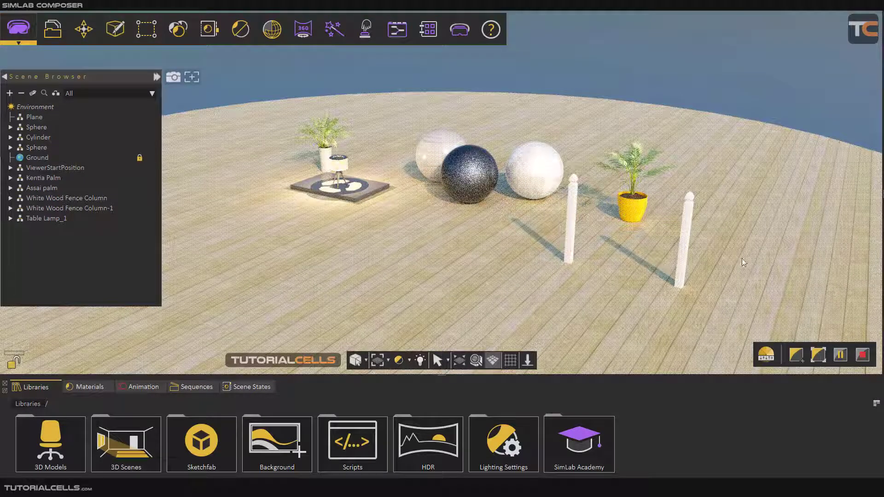
{"action": "key", "text": "ctrl+r"}
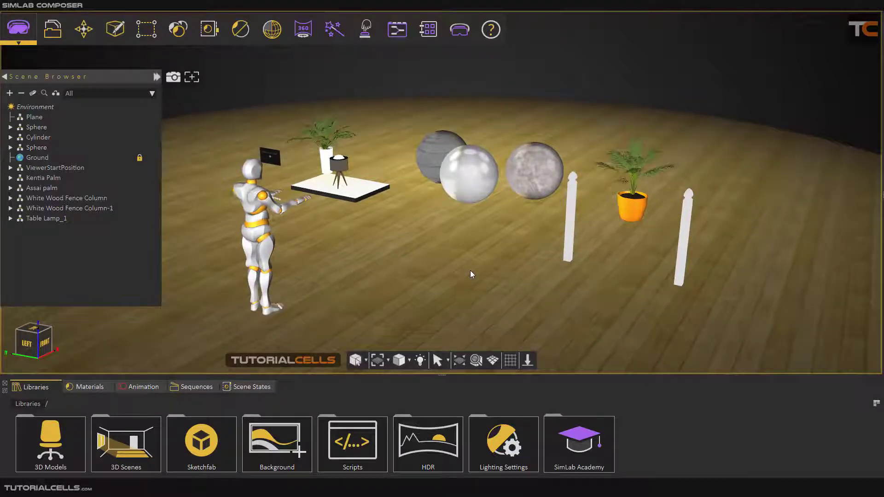
Step: Start showing the scene in the VR viewer and move the viewer mode choices higher up over the scene
{"action": "left_click", "coordinate": [459, 29]}
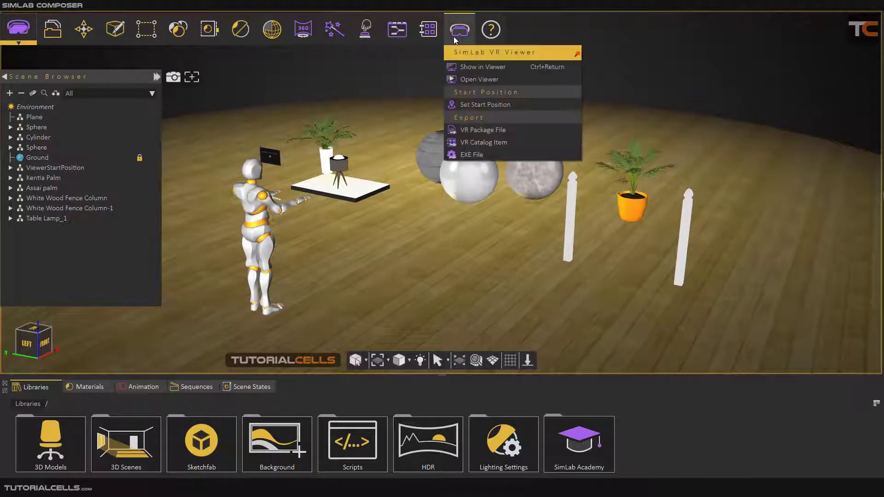
{"action": "left_click", "coordinate": [479, 69]}
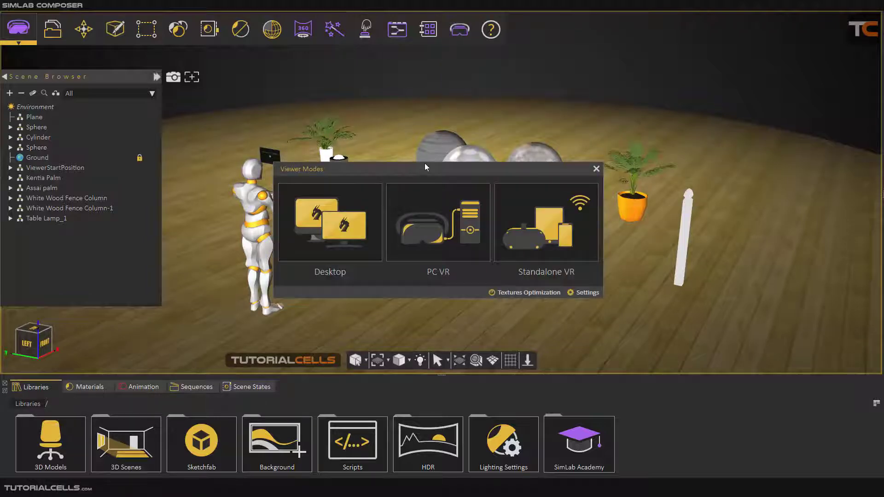
{"action": "left_click_drag", "start_coordinate": [425, 167], "coordinate": [438, 128]}
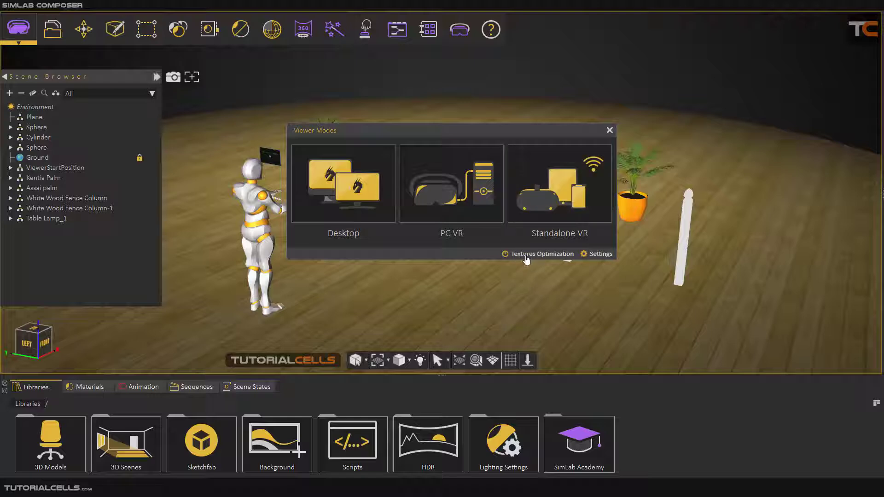
Step: Examine the texture optimization statistics and the maximum map size choices, keeping 1024 X 1024, without optimizing
{"action": "left_click", "coordinate": [527, 256]}
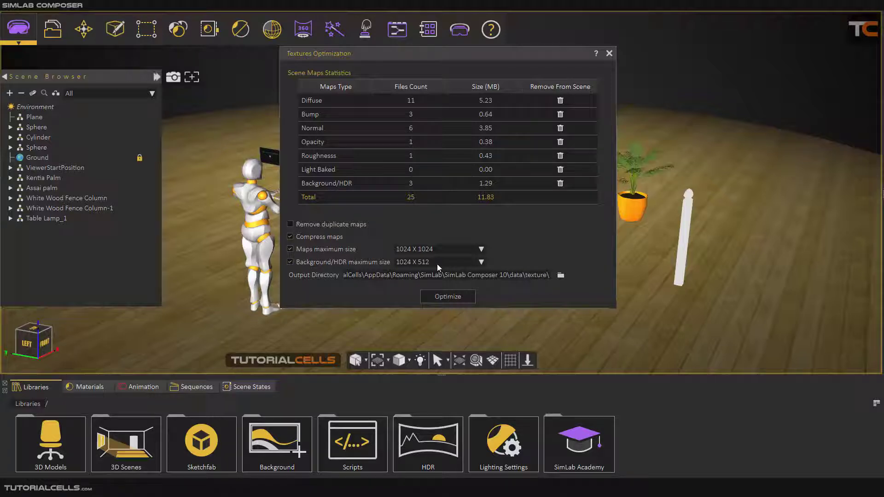
{"action": "left_click", "coordinate": [476, 250]}
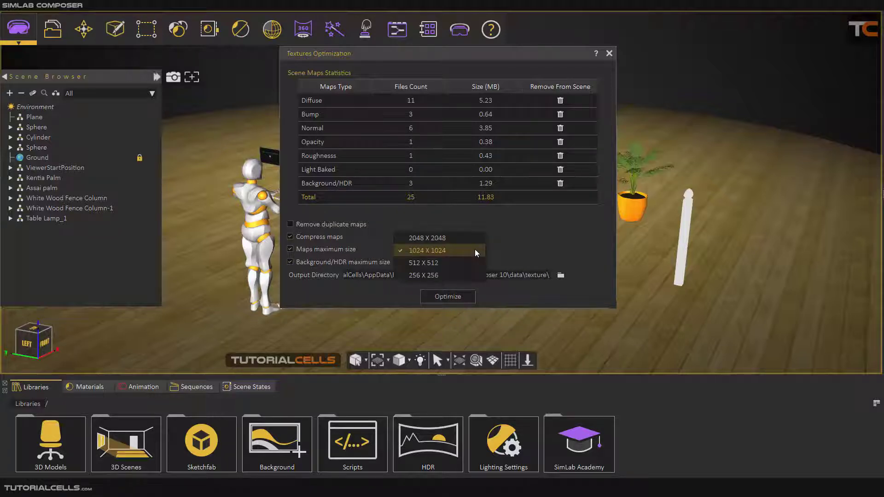
{"action": "left_click", "coordinate": [475, 250]}
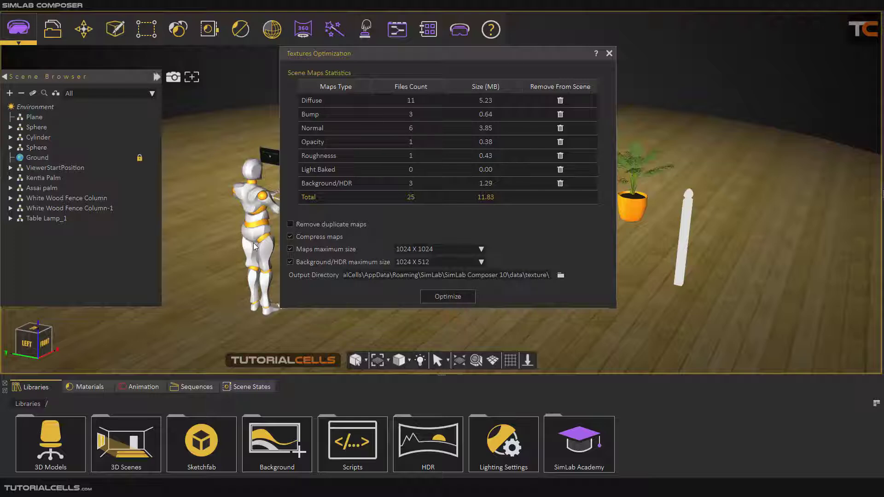
{"action": "left_click", "coordinate": [609, 54]}
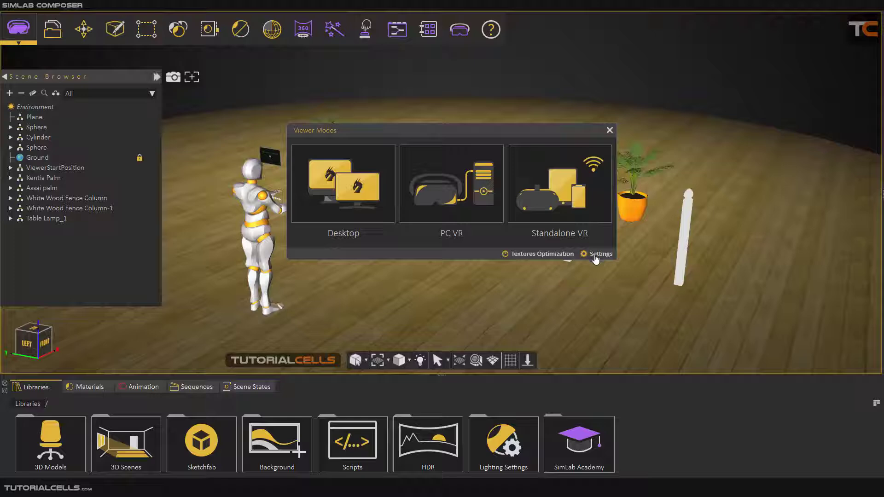
Step: Review the viewer package and VR menu settings and accept them as they are
{"action": "left_click", "coordinate": [595, 257]}
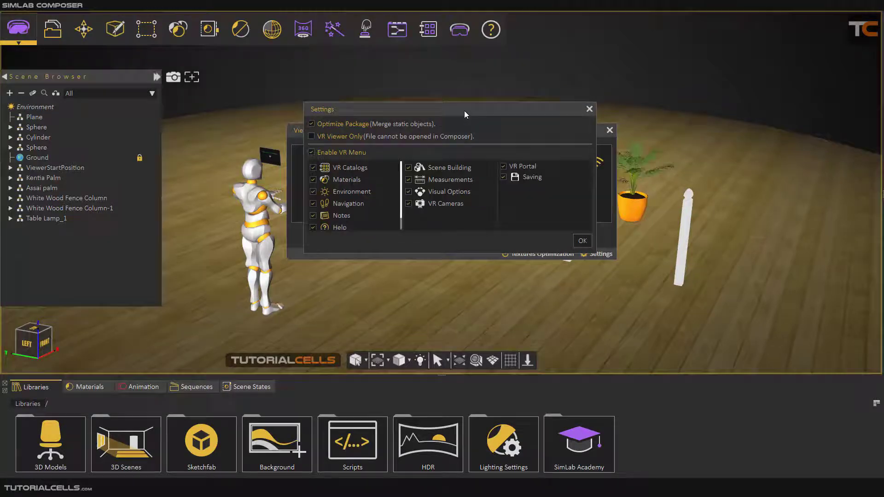
{"action": "left_click_drag", "start_coordinate": [464, 111], "coordinate": [616, 138]}
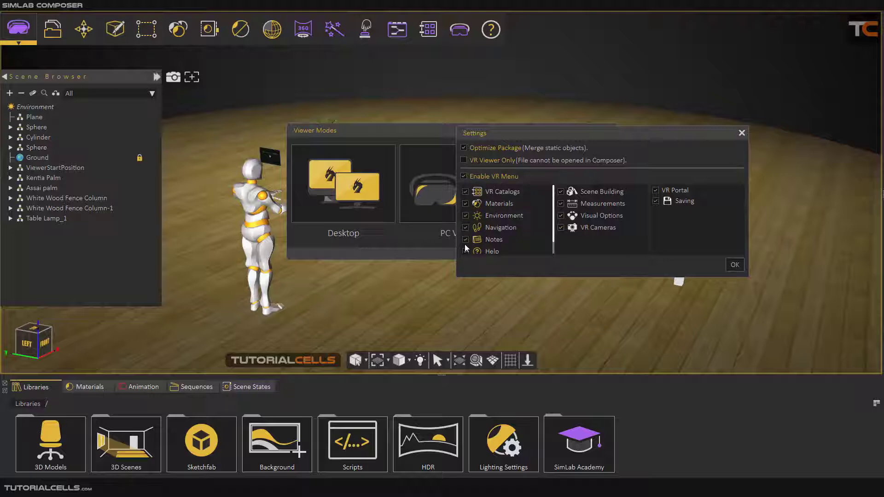
{"action": "left_click", "coordinate": [735, 265]}
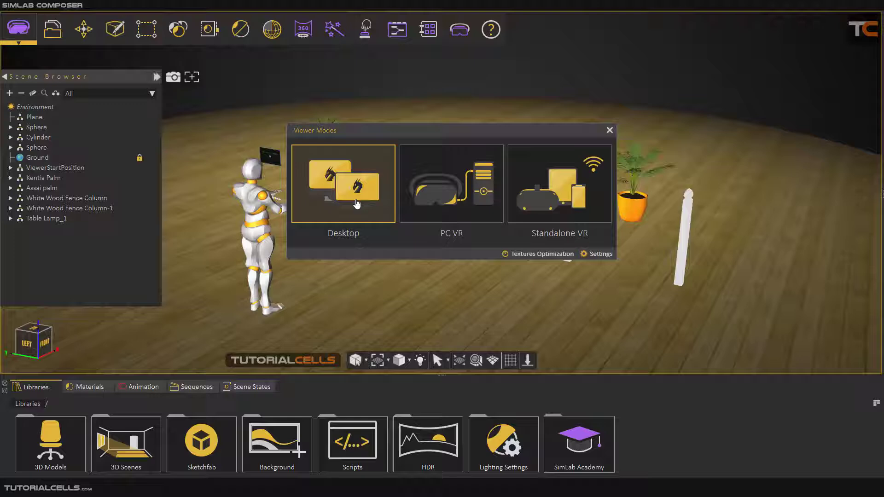
Step: Launch the scene in Desktop viewer mode and open the model catalog from the in-viewer menu
{"action": "left_click", "coordinate": [357, 203]}
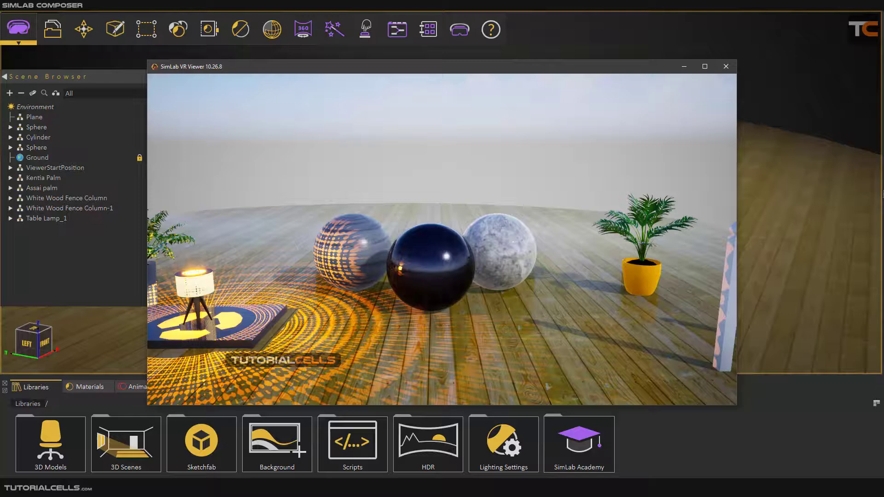
{"action": "key", "text": "Escape"}
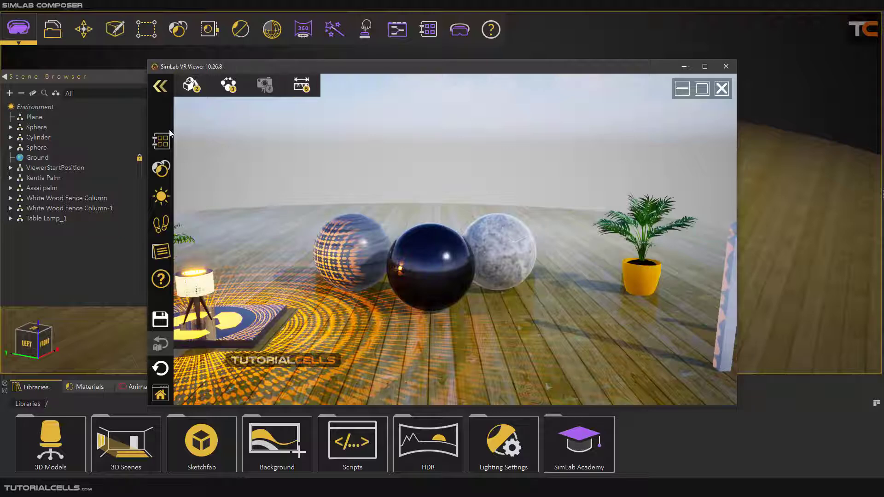
{"action": "left_click", "coordinate": [161, 142]}
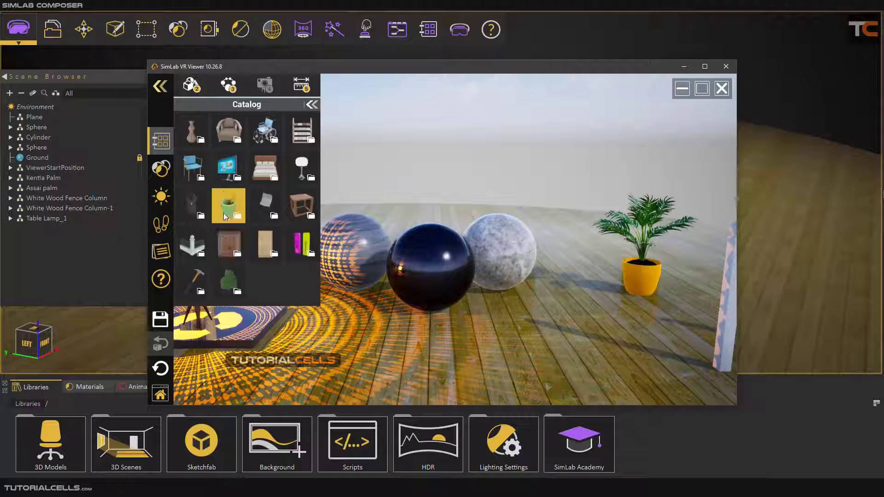
Step: Change the first metallic paint color of the dark front sphere to yellow in the Material Editor
{"action": "left_click", "coordinate": [159, 168]}
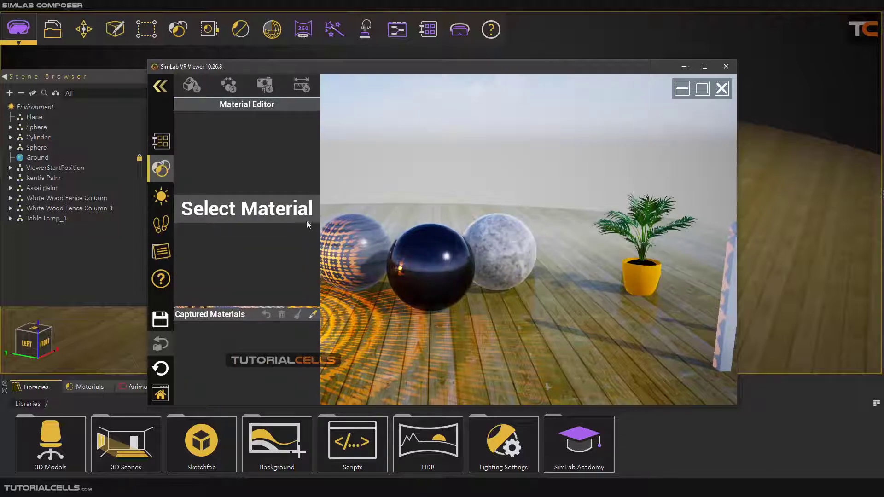
{"action": "left_click", "coordinate": [437, 260]}
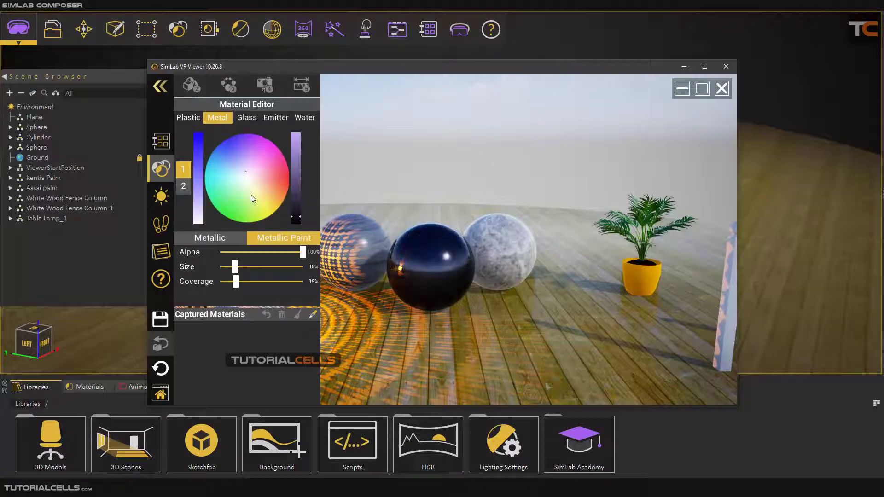
{"action": "left_click_drag", "start_coordinate": [250, 195], "coordinate": [307, 238]}
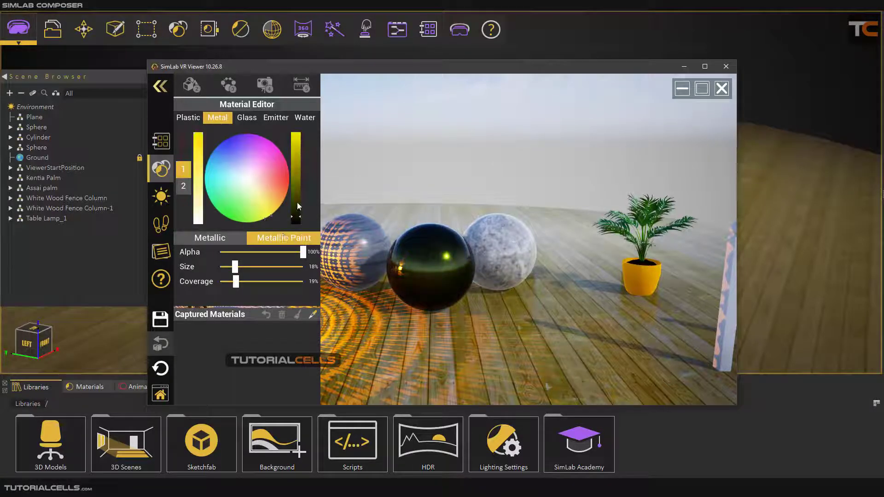
Step: Set the environment's sun elevation to 64% and its horizontal position to 88%
{"action": "left_click", "coordinate": [162, 205]}
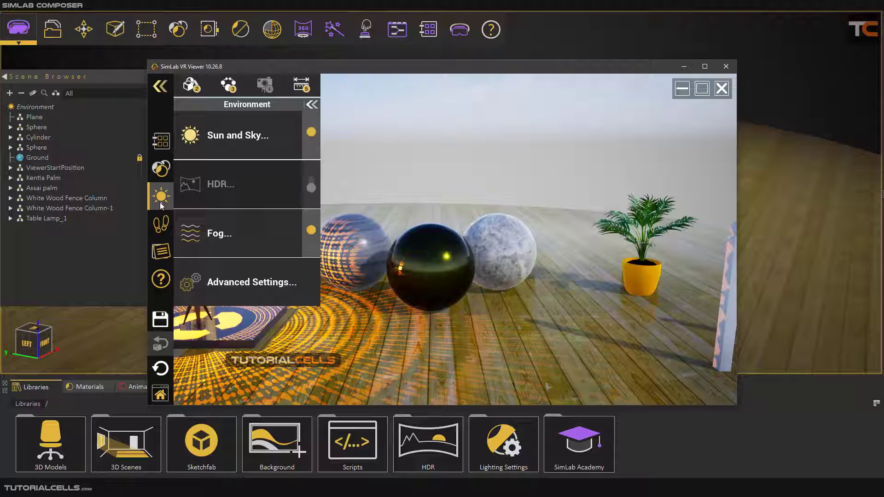
{"action": "left_click", "coordinate": [262, 154]}
{"action": "left_click_drag", "start_coordinate": [255, 244], "coordinate": [293, 259]}
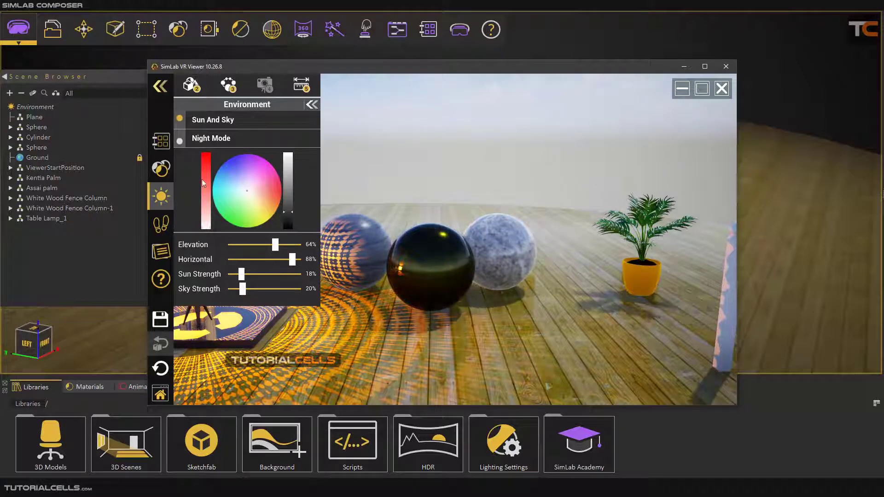
Step: Toggle the environment's fog off and on again, and raise the lights power slightly in the advanced settings
{"action": "left_click", "coordinate": [157, 195]}
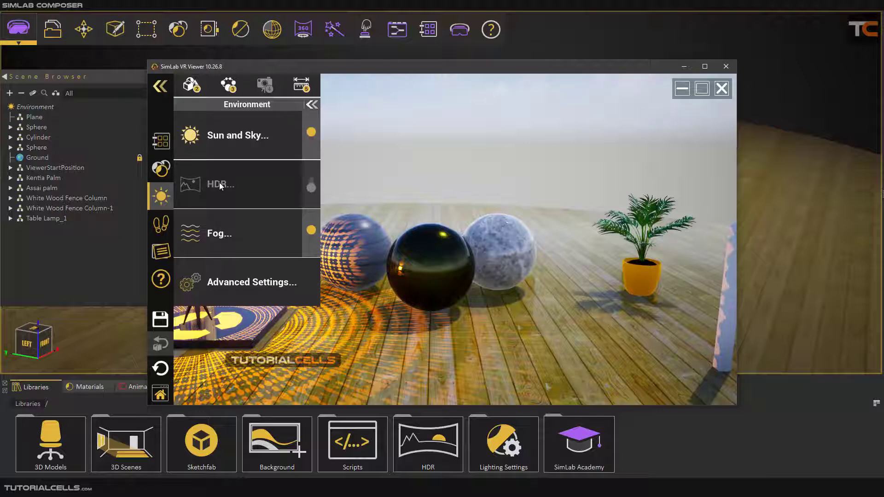
{"action": "left_click", "coordinate": [314, 230]}
{"action": "left_click", "coordinate": [314, 229]}
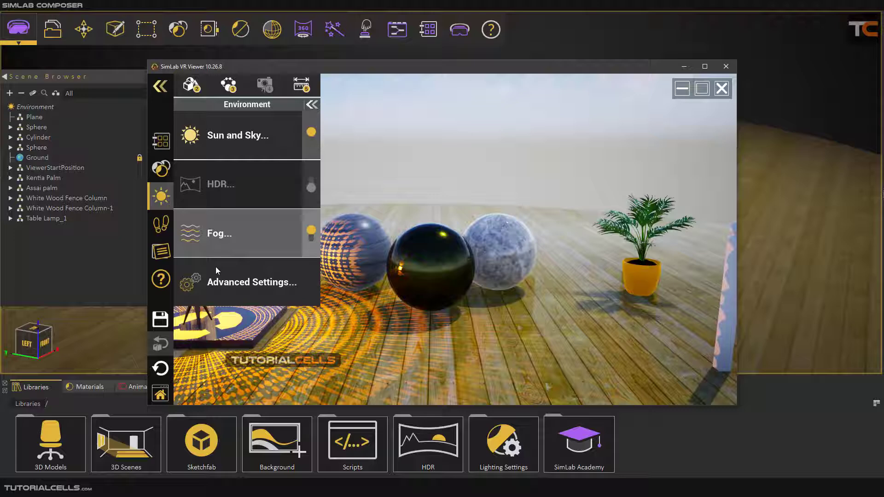
{"action": "left_click", "coordinate": [219, 281]}
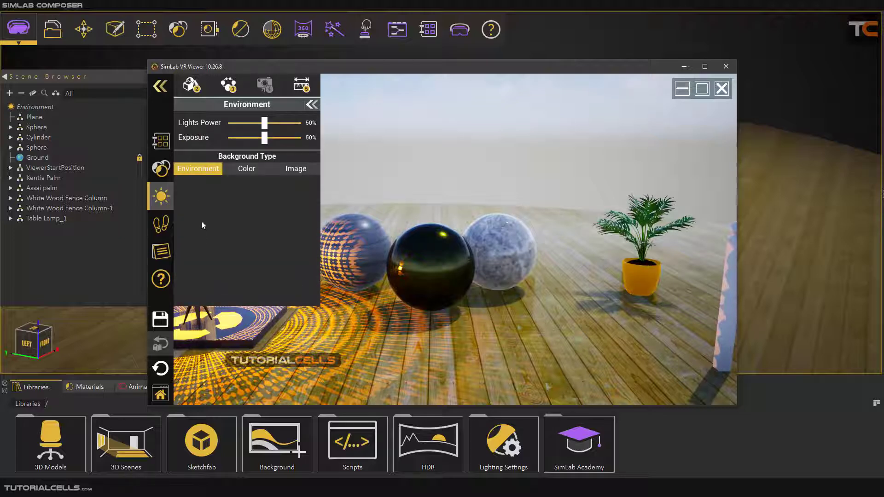
{"action": "left_click_drag", "start_coordinate": [265, 123], "coordinate": [274, 123]}
Step: Switch the viewer's navigation to Mechanical Mode
{"action": "left_click", "coordinate": [161, 224]}
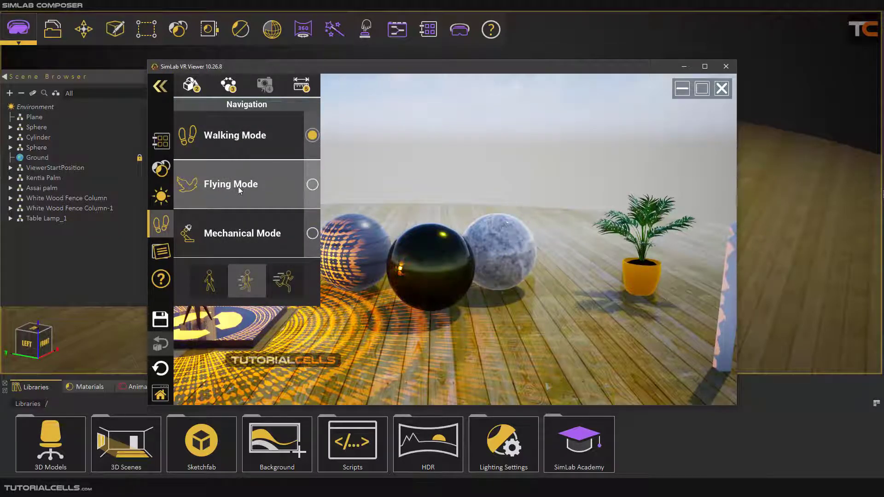
{"action": "left_click", "coordinate": [234, 225]}
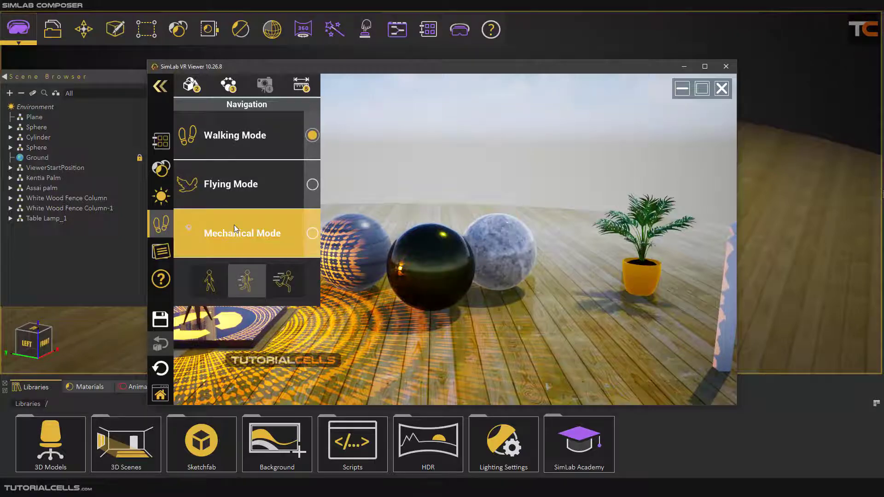
Step: Examine the spheres, lamp and plants from above and from the side in Mechanical Mode
{"action": "scroll", "coordinate": [437, 247], "scroll_direction": "up", "scroll_amount": 5}
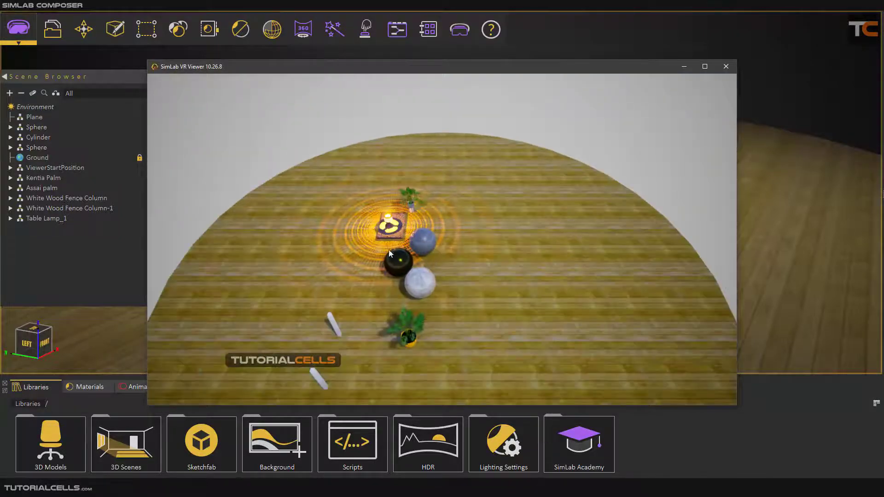
{"action": "left_click_drag", "start_coordinate": [388, 250], "coordinate": [288, 226]}
{"action": "scroll", "coordinate": [441, 228], "scroll_direction": "up", "scroll_amount": 3}
{"action": "mouse_move", "coordinate": [439, 228]}
{"action": "left_mouse_down"}
{"action": "mouse_move", "coordinate": [277, 211]}
{"action": "mouse_move", "coordinate": [378, 180]}
{"action": "mouse_move", "coordinate": [464, 245]}
{"action": "mouse_move", "coordinate": [435, 228]}
{"action": "left_mouse_up"}
{"action": "right_click", "coordinate": [435, 228]}
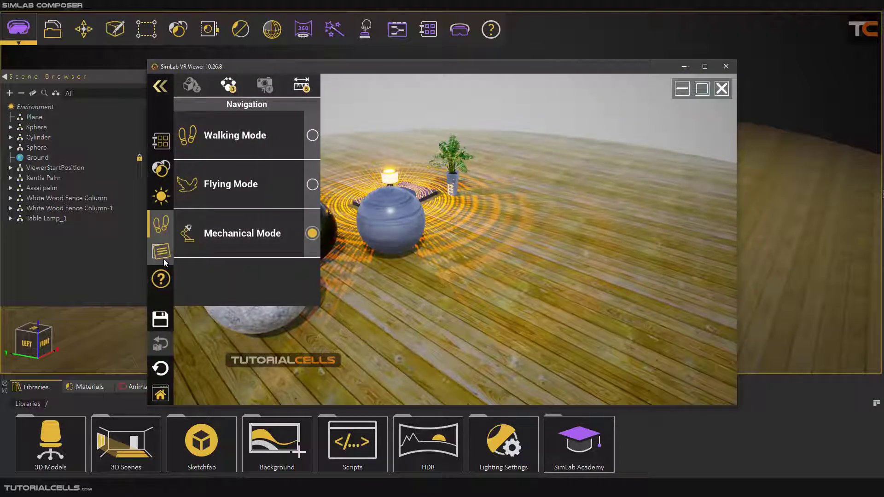
{"action": "left_click", "coordinate": [502, 203]}
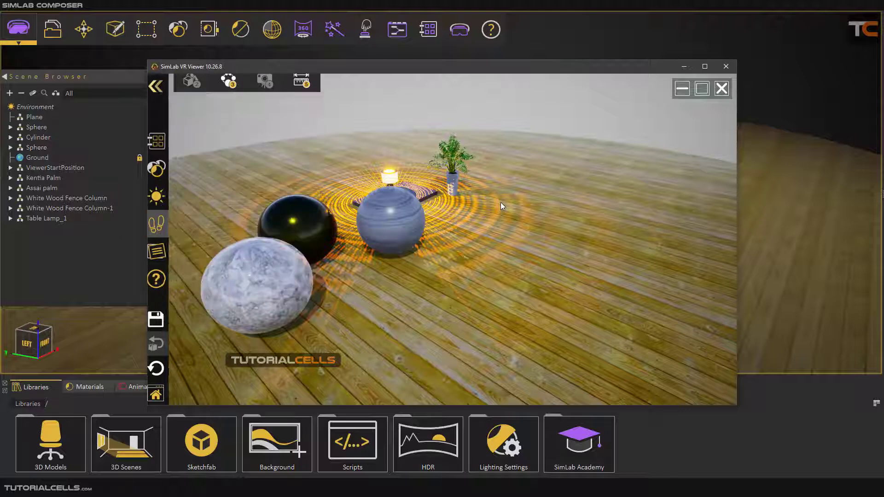
Step: Close the VR Viewer without saving the current scene
{"action": "right_click", "coordinate": [679, 108]}
{"action": "left_click", "coordinate": [716, 91]}
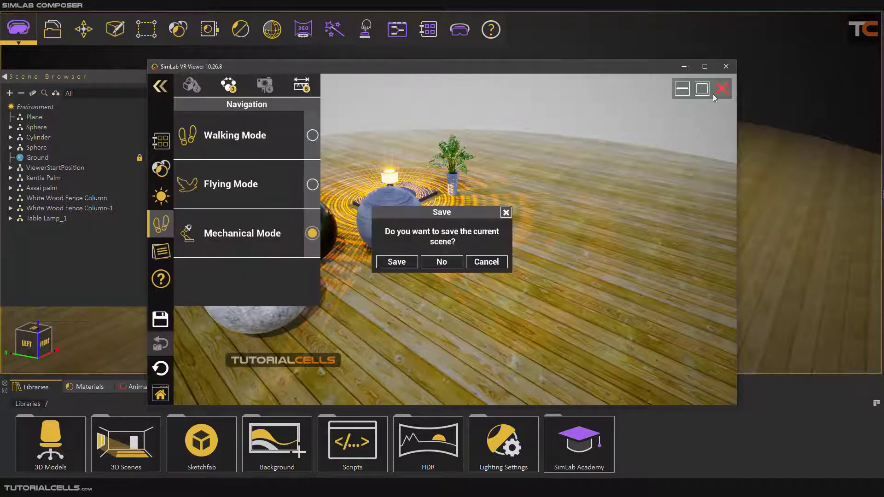
{"action": "left_click", "coordinate": [447, 262]}
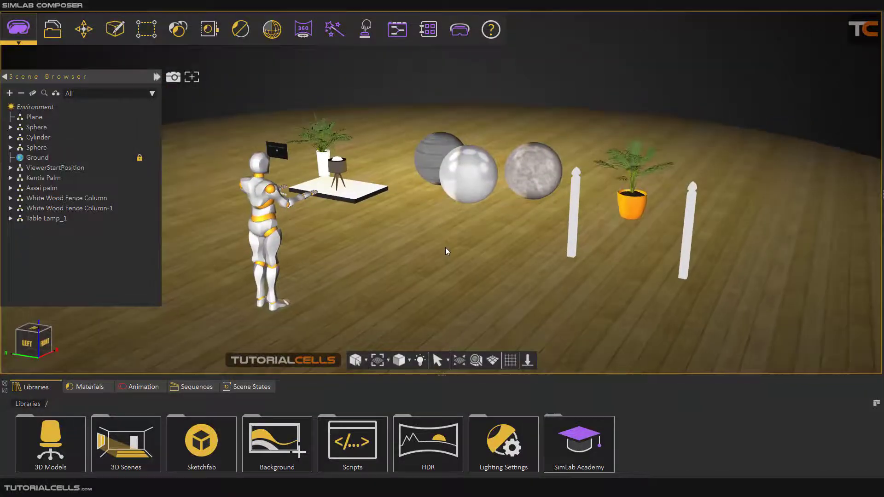
Step: Examine the start position mannequin and the HUD elements plane in front of its head
{"action": "middle_click_drag", "start_coordinate": [439, 249], "coordinate": [495, 235]}
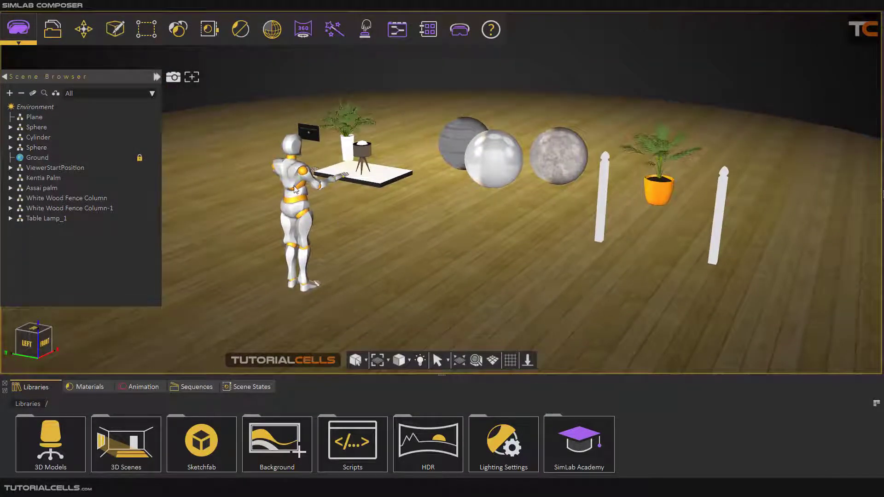
{"action": "left_click_drag", "start_coordinate": [294, 186], "coordinate": [385, 220]}
{"action": "scroll", "coordinate": [355, 189], "scroll_direction": "up", "scroll_amount": 3}
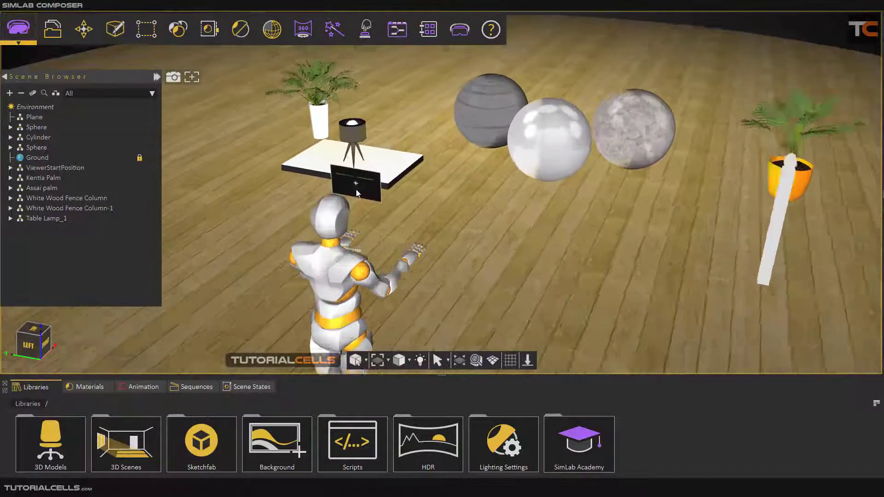
{"action": "scroll", "coordinate": [357, 186], "scroll_direction": "up", "scroll_amount": 3}
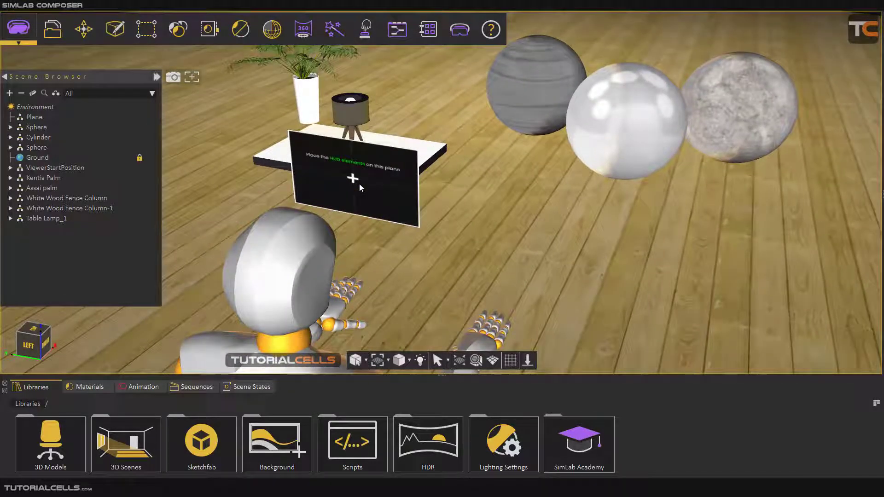
{"action": "scroll", "coordinate": [360, 184], "scroll_direction": "down", "scroll_amount": 10}
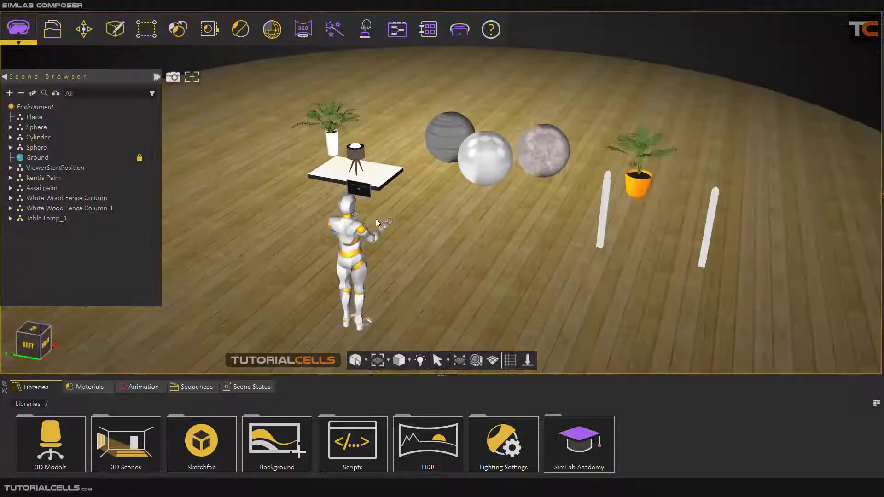
Step: Move the ViewerStartPosition mannequin slightly away from the white platform, ending with a shift of about -0.329 along the red axis, and deselect it
{"action": "left_click", "coordinate": [44, 168]}
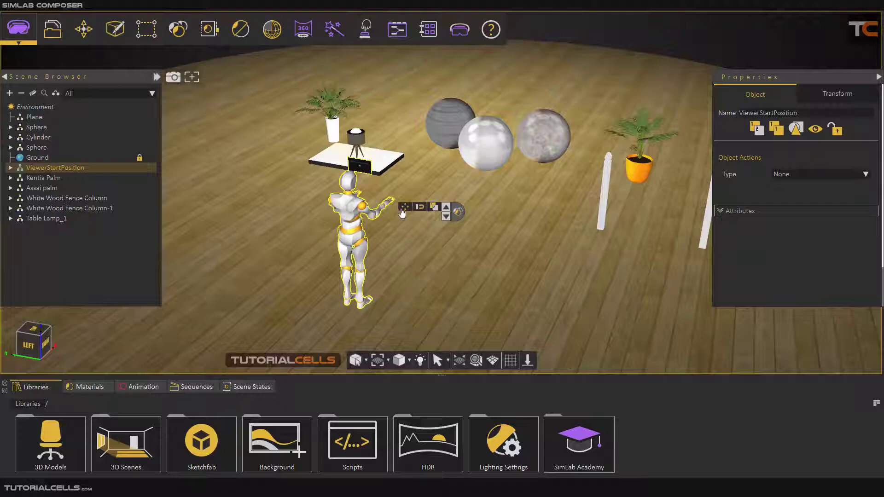
{"action": "left_click", "coordinate": [402, 211]}
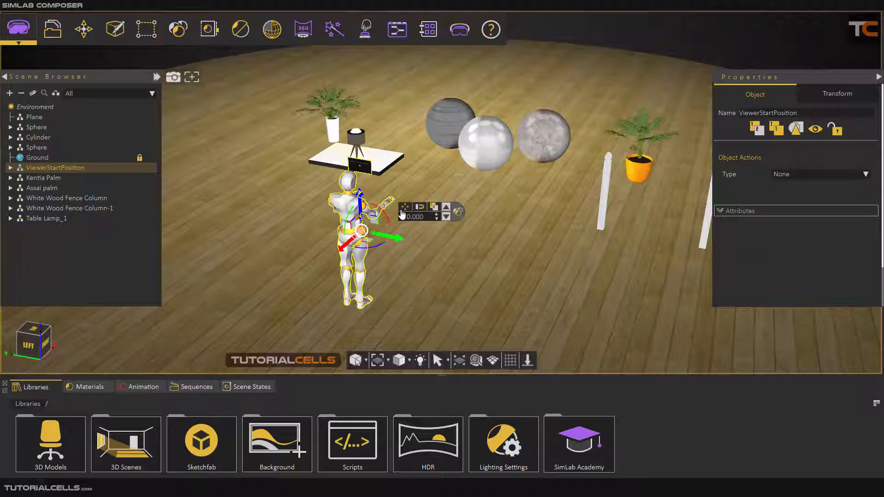
{"action": "left_click_drag", "start_coordinate": [392, 237], "coordinate": [403, 239]}
{"action": "left_click_drag", "start_coordinate": [348, 250], "coordinate": [340, 267]}
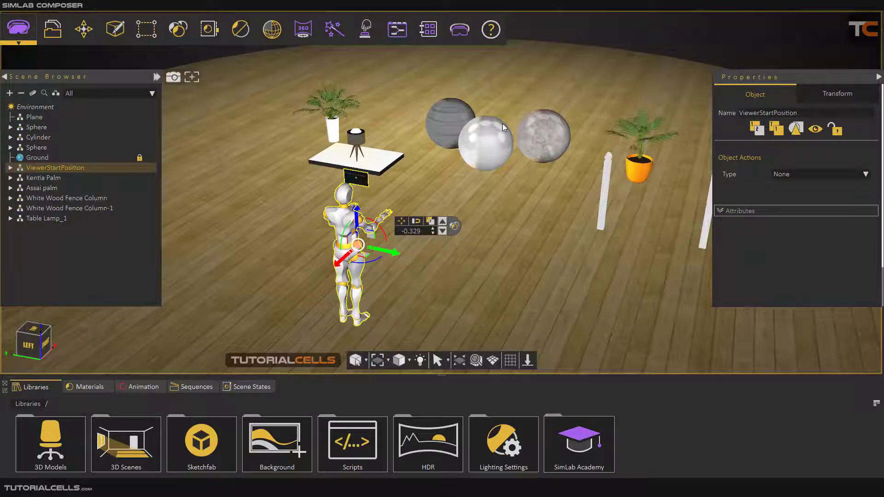
{"action": "scroll", "coordinate": [490, 137], "scroll_direction": "down", "scroll_amount": 3}
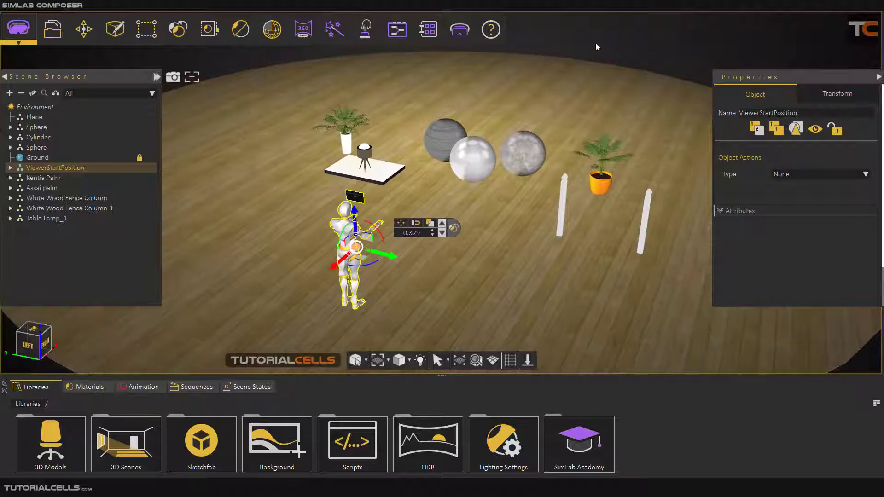
{"action": "left_click", "coordinate": [603, 48]}
Step: Review the VR Viewer's export options and the environment's VR, HDR and Sun properties
{"action": "left_click", "coordinate": [459, 30]}
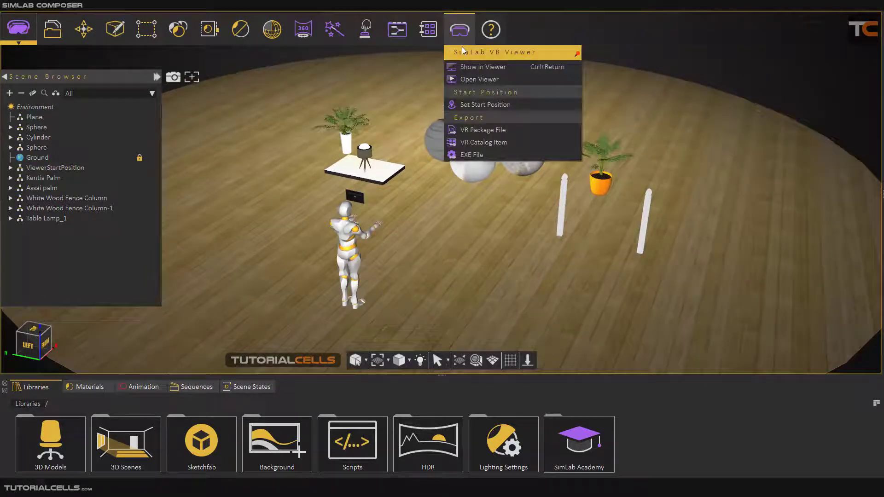
{"action": "left_click", "coordinate": [483, 131]}
{"action": "left_click", "coordinate": [32, 107]}
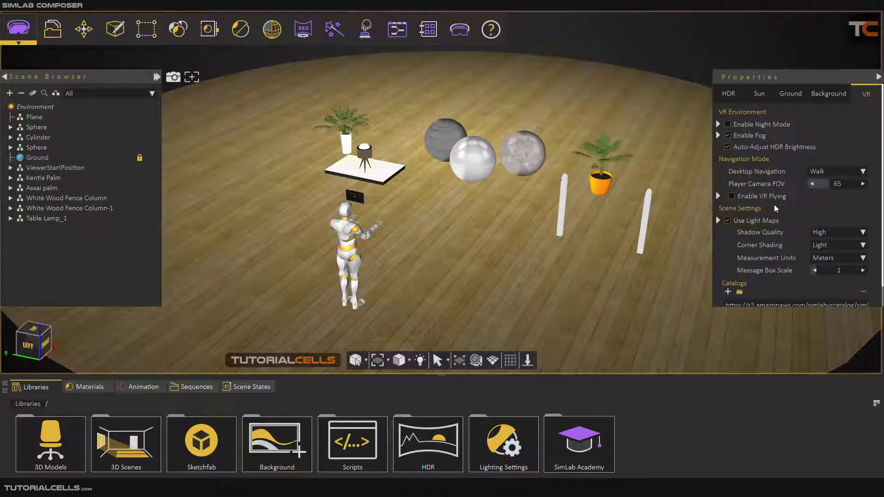
{"action": "scroll", "coordinate": [777, 210], "scroll_direction": "down", "scroll_amount": 1}
{"action": "scroll", "coordinate": [775, 210], "scroll_direction": "up", "scroll_amount": 1}
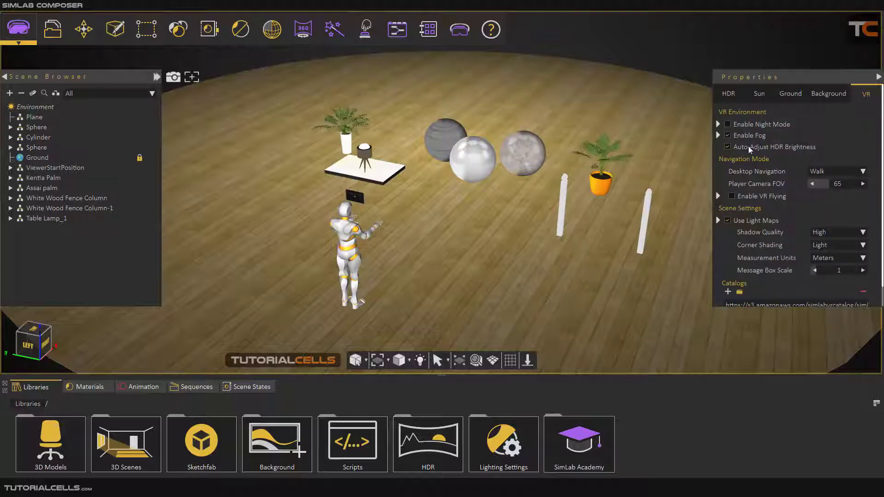
{"action": "left_click", "coordinate": [729, 94]}
{"action": "left_click", "coordinate": [758, 94]}
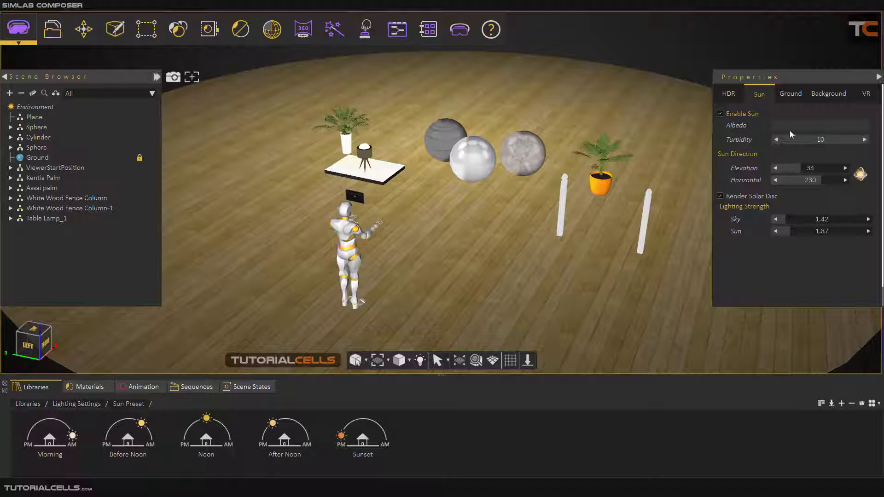
{"action": "left_click", "coordinate": [865, 98]}
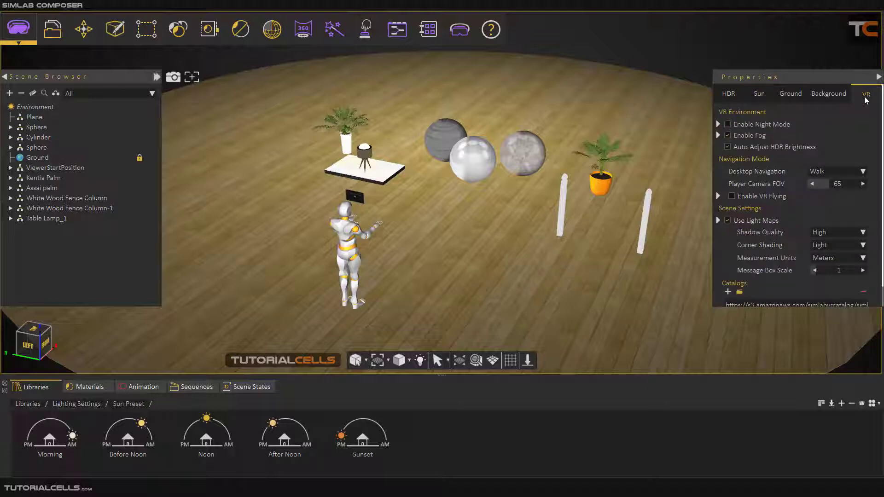
{"action": "left_click", "coordinate": [659, 67]}
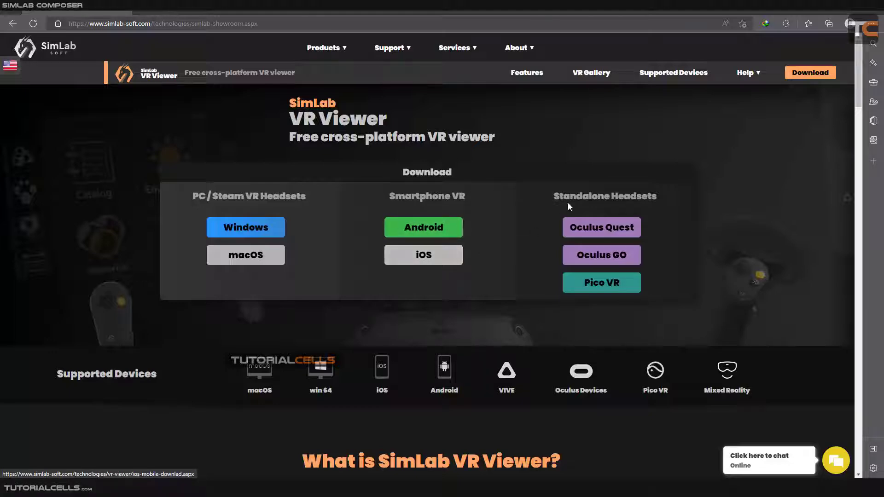
Step: Read through the features, navigation modes and FAQ on the SimLab VR Viewer web page
{"action": "scroll", "coordinate": [538, 356], "scroll_direction": "down", "scroll_amount": 10}
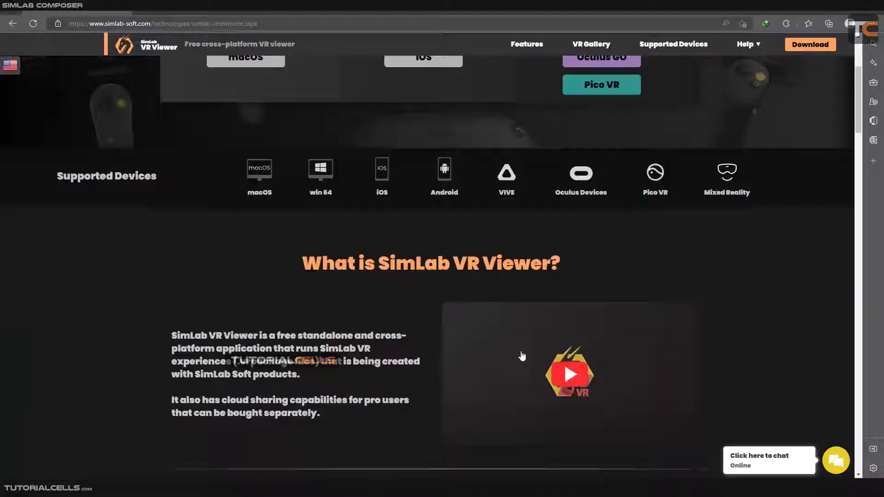
{"action": "scroll", "coordinate": [372, 297], "scroll_direction": "down", "scroll_amount": 5}
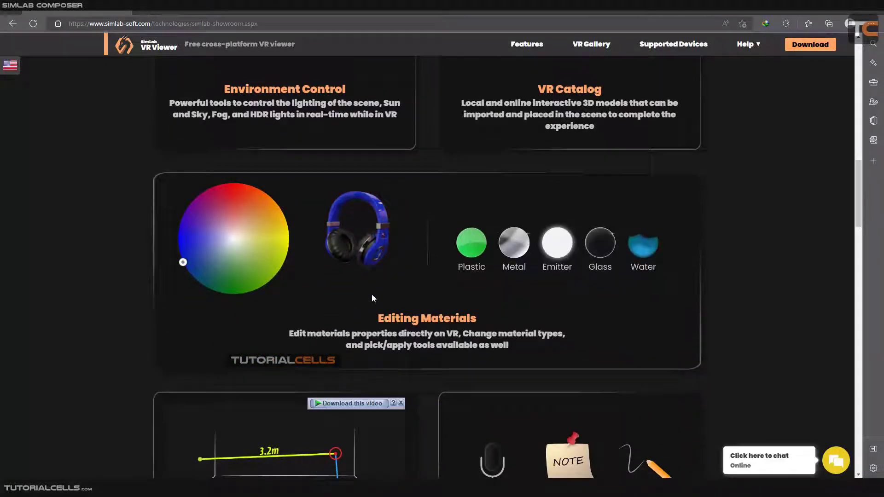
{"action": "scroll", "coordinate": [372, 298], "scroll_direction": "down", "scroll_amount": 4}
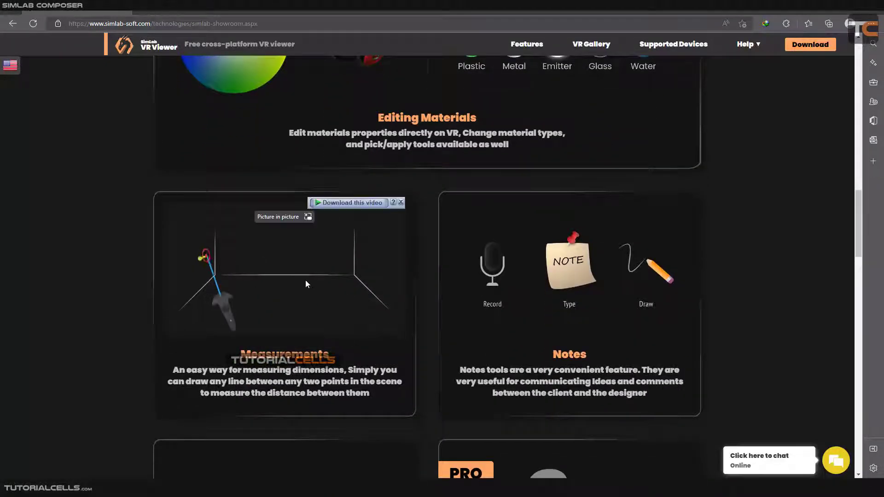
{"action": "scroll", "coordinate": [533, 286], "scroll_direction": "down", "scroll_amount": 7}
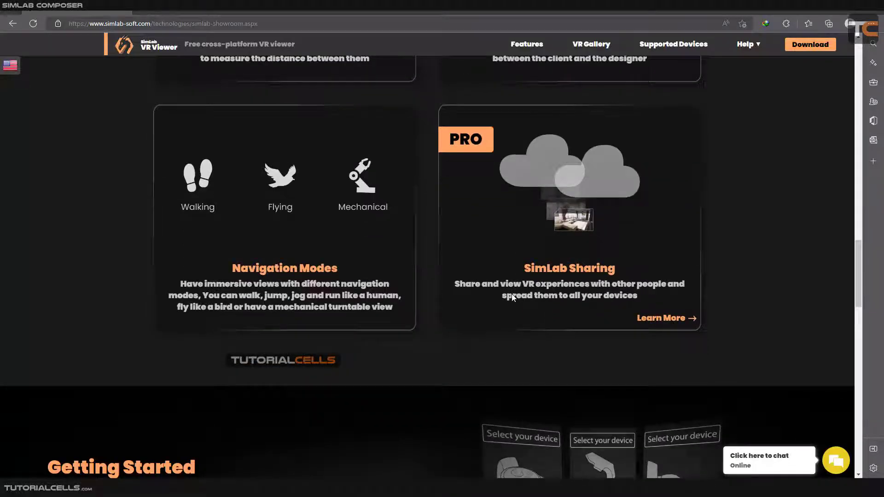
{"action": "scroll", "coordinate": [512, 297], "scroll_direction": "down", "scroll_amount": 10}
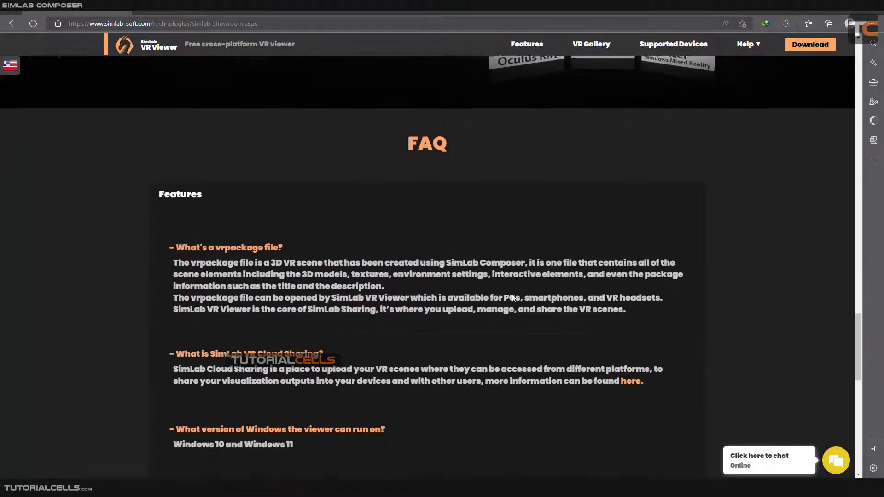
{"action": "scroll", "coordinate": [512, 297], "scroll_direction": "up", "scroll_amount": 10}
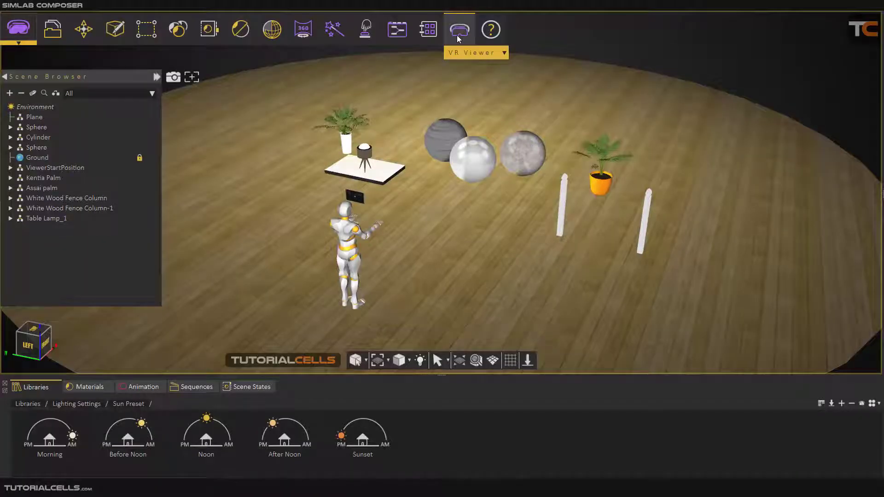
Step: Open the VR Viewer without the scene and look at the Factory Emergency Training, Modern Kitchen and Real State models' descriptions
{"action": "left_click", "coordinate": [459, 33]}
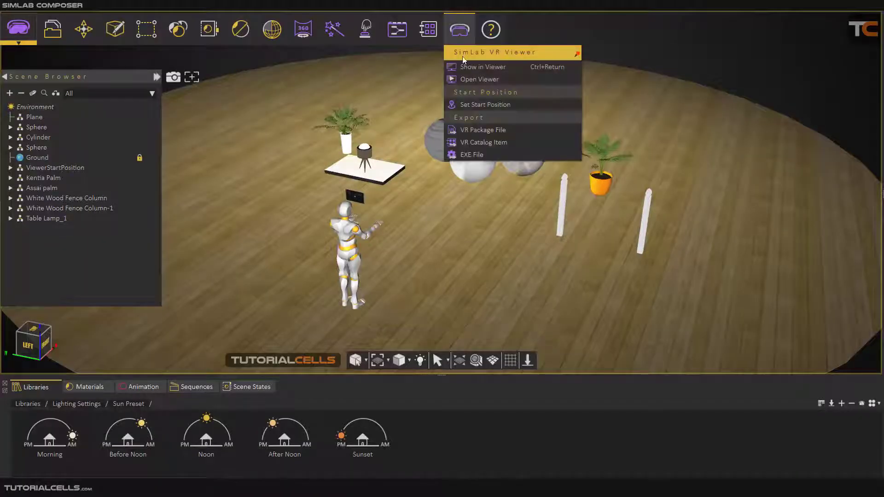
{"action": "left_click", "coordinate": [478, 81]}
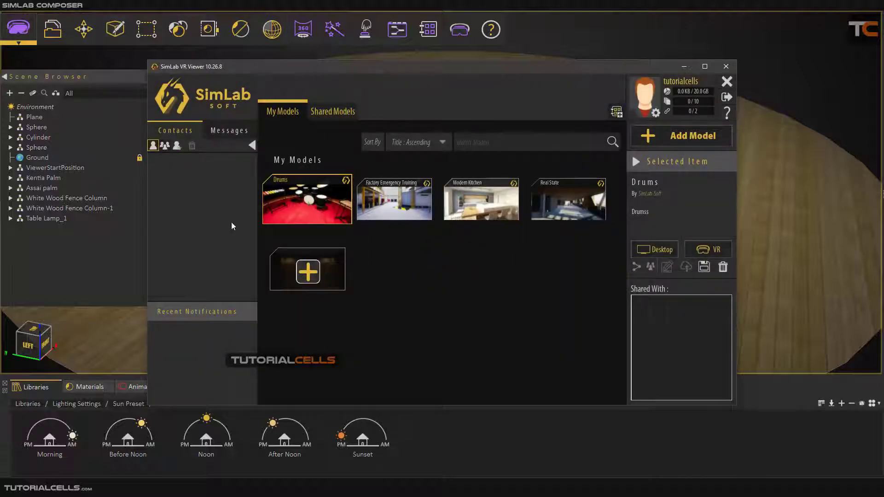
{"action": "left_click", "coordinate": [391, 203]}
{"action": "left_click", "coordinate": [500, 214]}
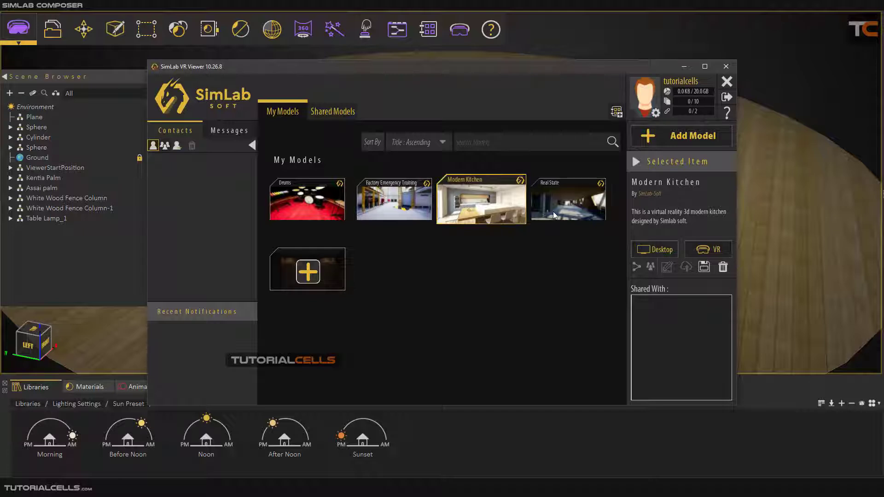
{"action": "left_click", "coordinate": [554, 211]}
{"action": "left_click", "coordinate": [505, 213]}
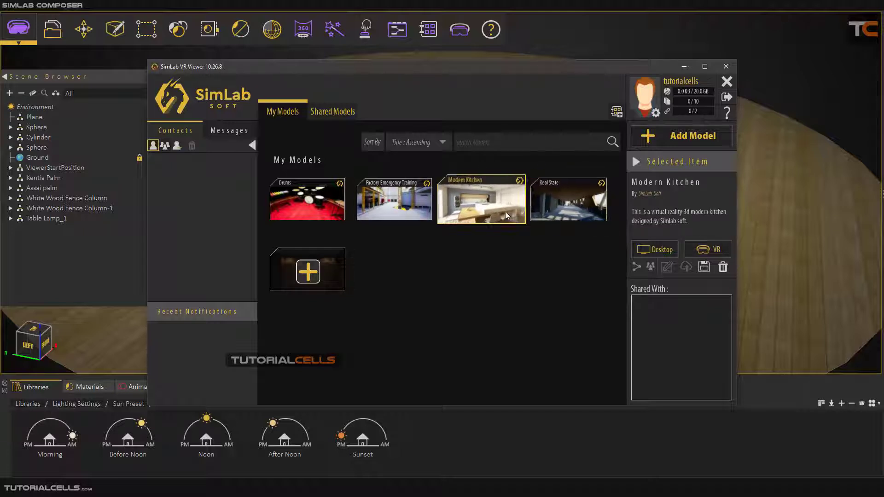
{"action": "left_click", "coordinate": [393, 212]}
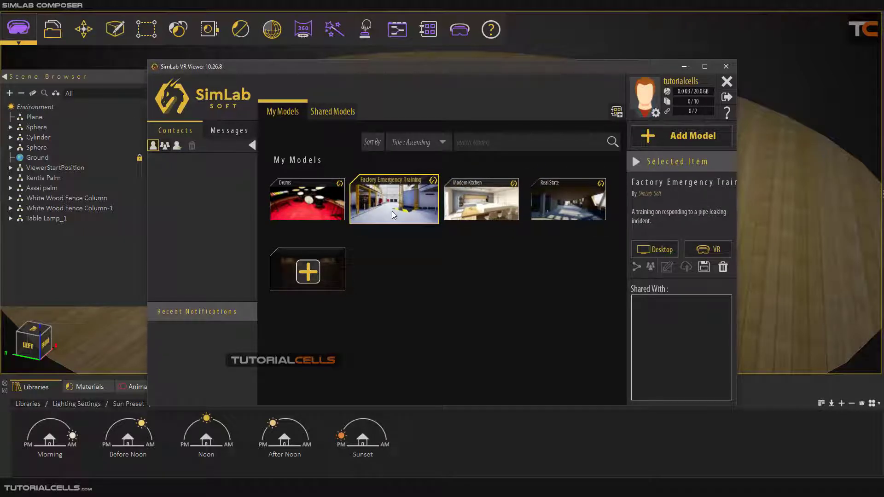
Step: Launch the Modern Kitchen model in Desktop mode and look around between the ovens and the wall switches
{"action": "left_click", "coordinate": [475, 216]}
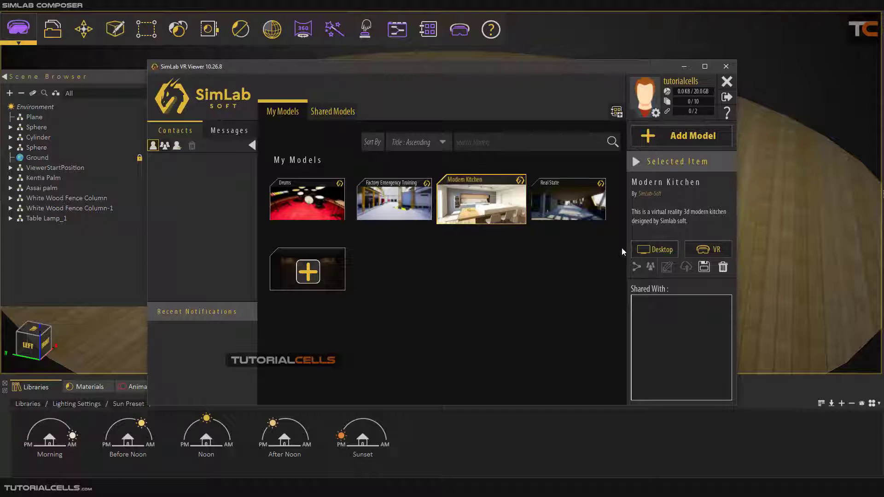
{"action": "left_click", "coordinate": [649, 253]}
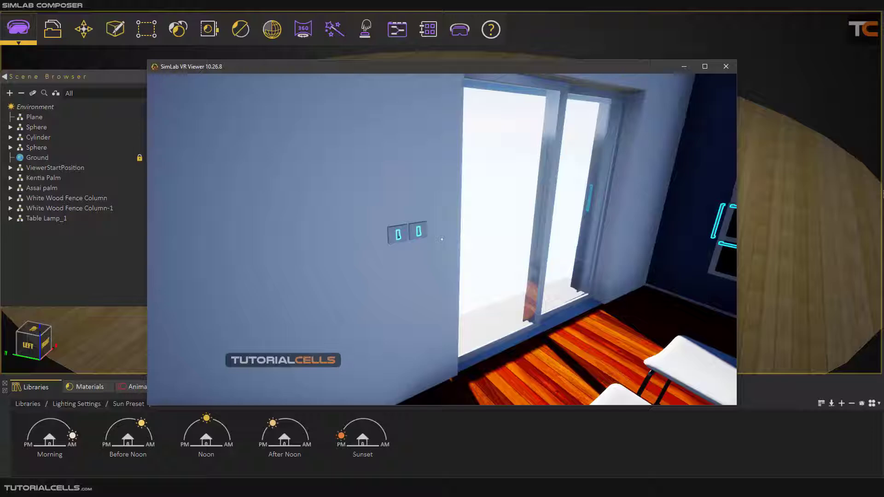
{"action": "key", "text": "Right"}
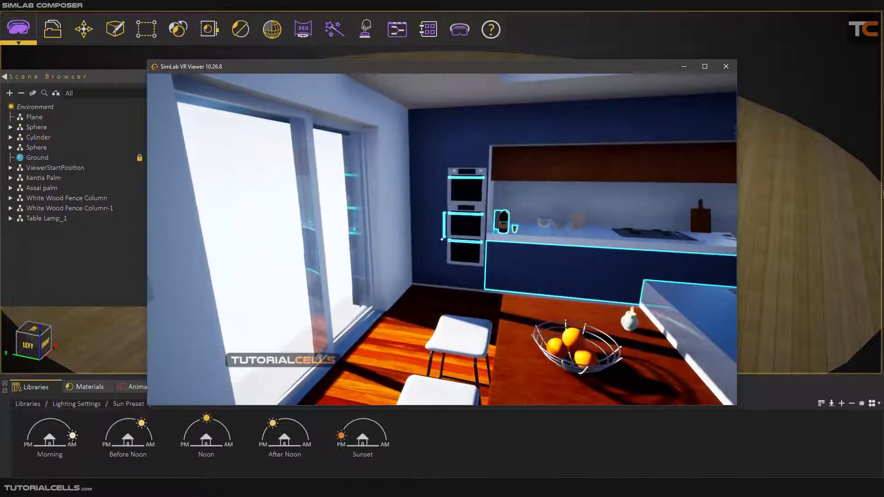
{"action": "key", "text": "Left"}
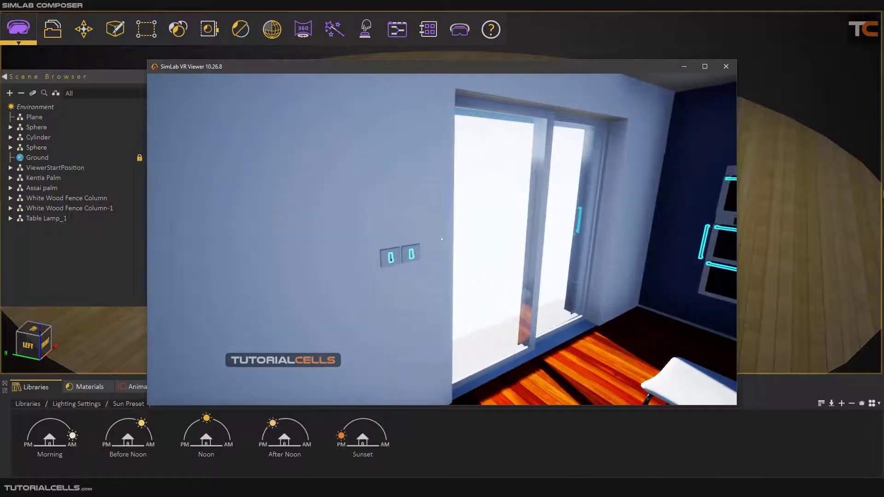
{"action": "key", "text": "Left"}
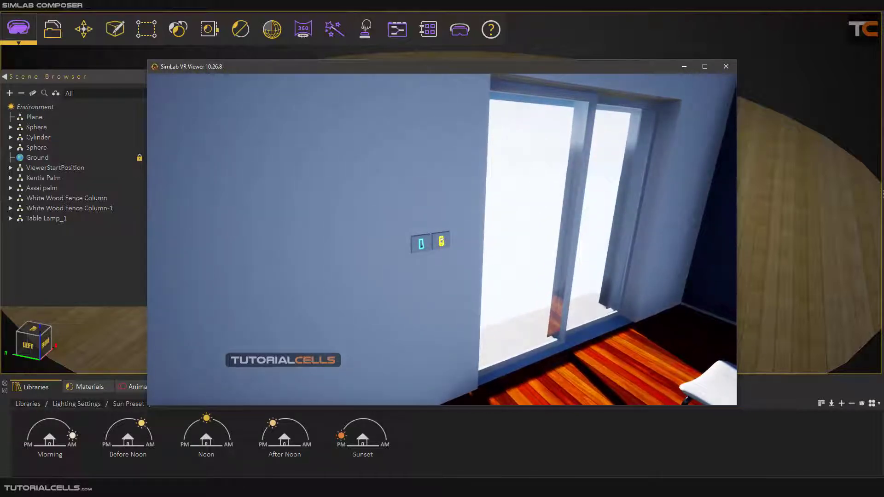
Step: Lower the window blinds in the kitchen with the wall switches beside the window
{"action": "key", "text": "Right"}
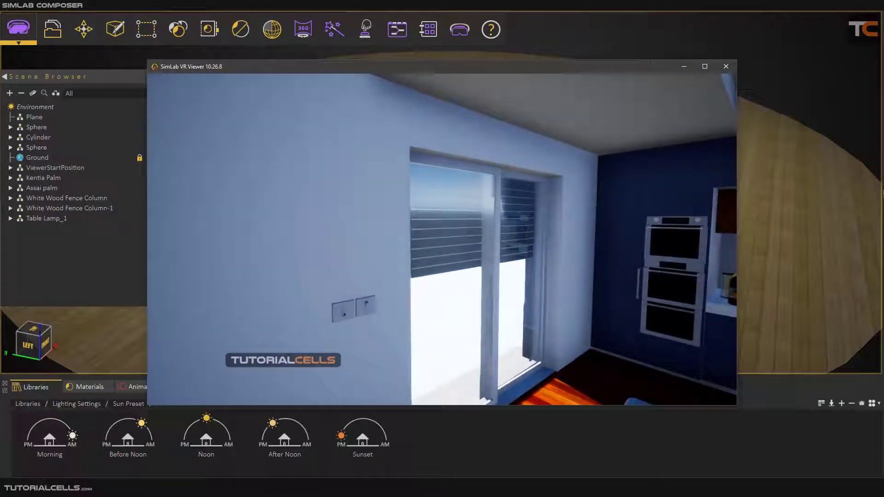
{"action": "key", "text": "Left"}
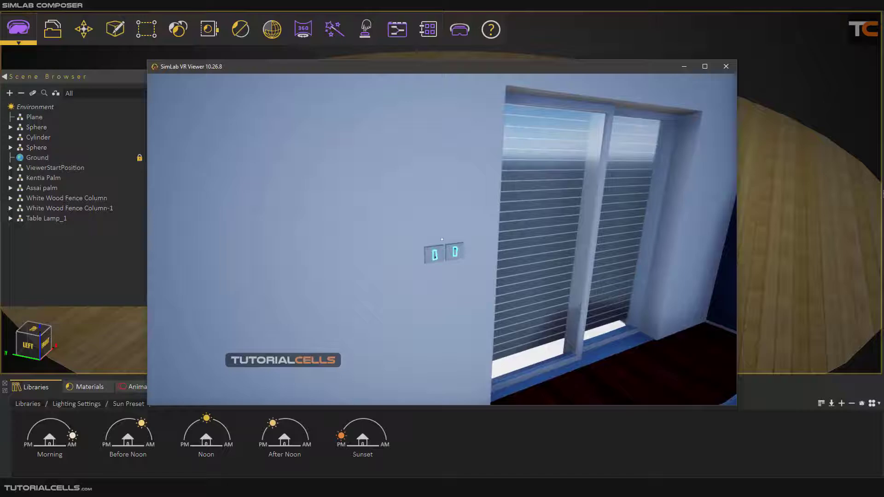
{"action": "key", "text": "Right"}
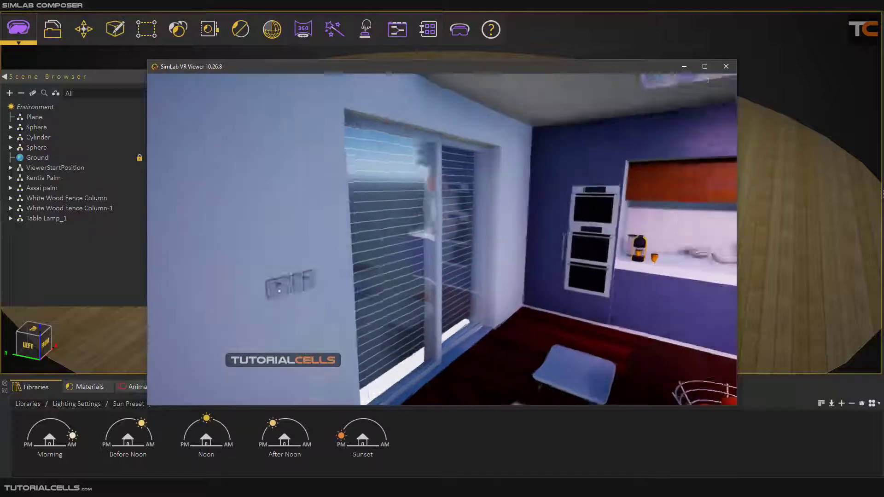
{"action": "key", "text": "Left"}
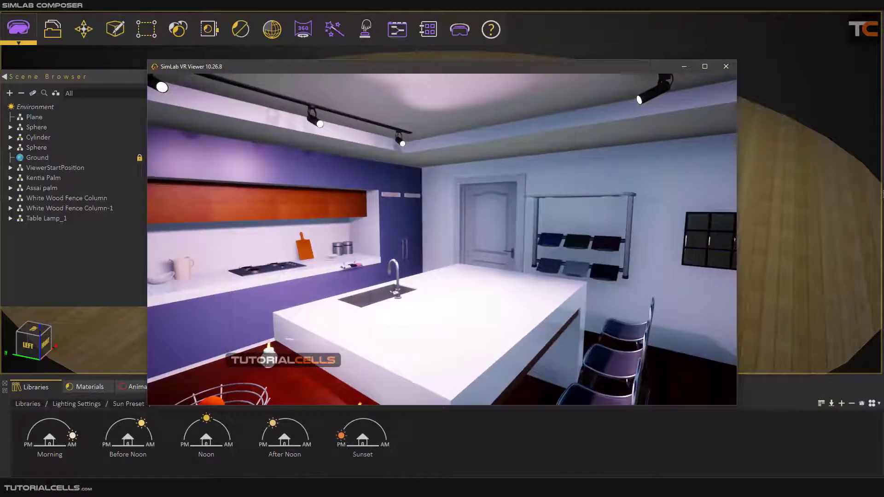
Step: Walk to the built-in ovens and open the door of the uppermost oven
{"action": "key", "text": "Up"}
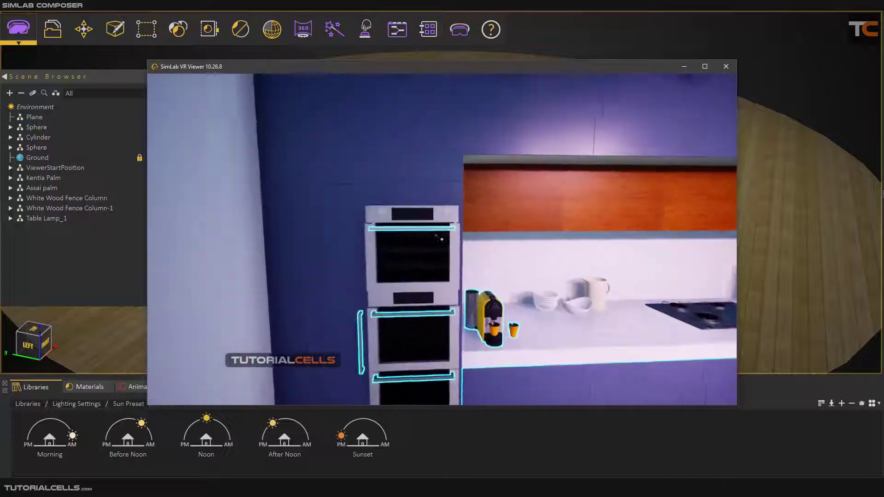
{"action": "left_click", "coordinate": [442, 239]}
{"action": "key", "text": "Right"}
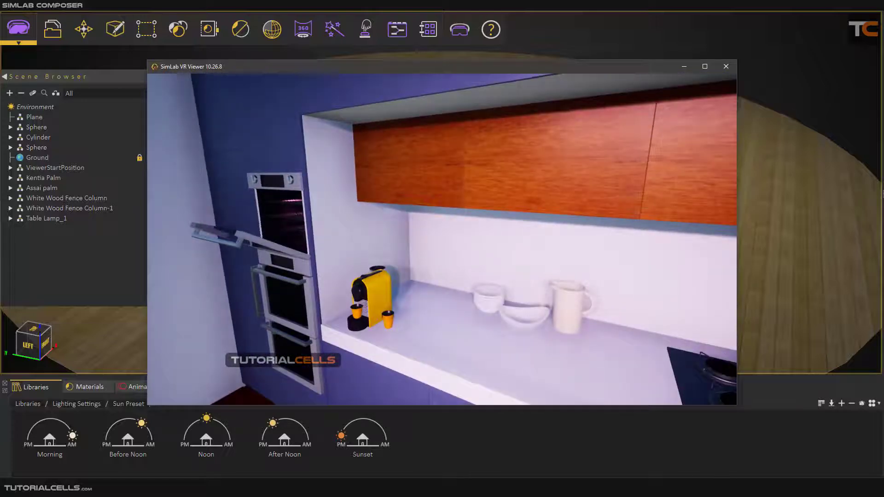
Step: Walk to the colour samples on the counter's edge and switch the countertop between pink and white, ending with pink
{"action": "key", "text": "Up"}
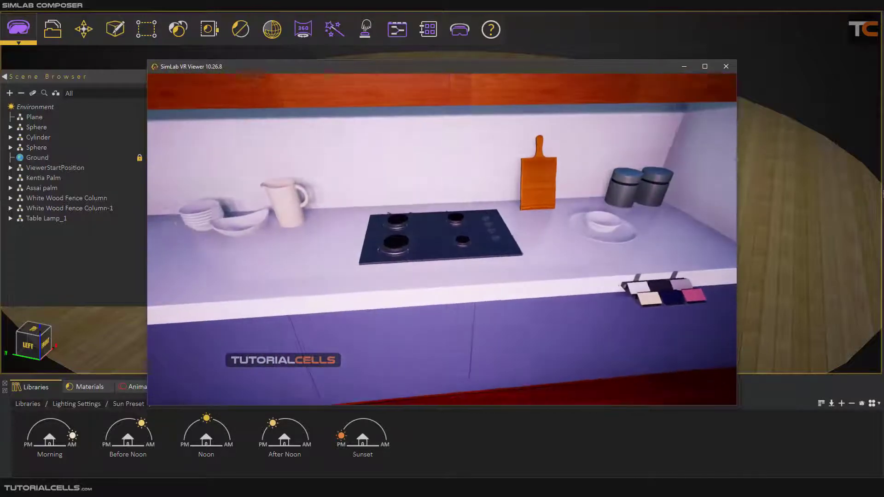
{"action": "key", "text": "Right"}
{"action": "key", "text": "Right"}
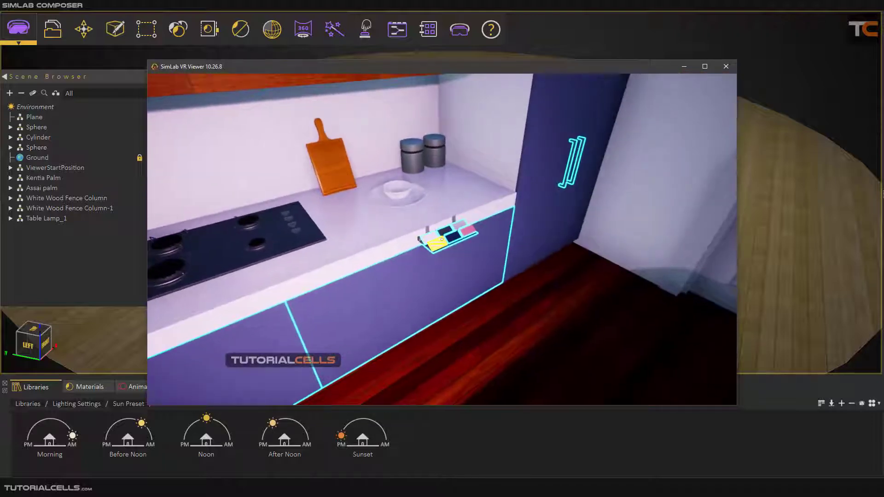
{"action": "left_click", "coordinate": [442, 239]}
{"action": "key", "text": "Left"}
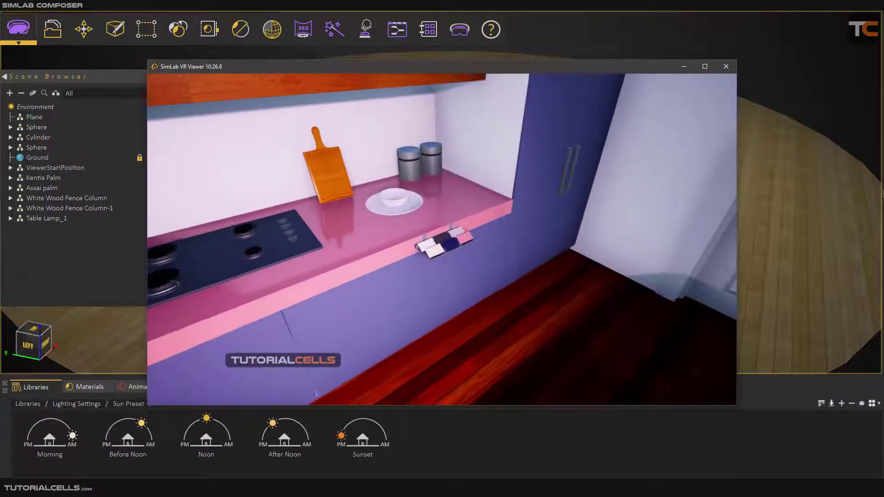
{"action": "left_click", "coordinate": [440, 240]}
{"action": "key", "text": "Right"}
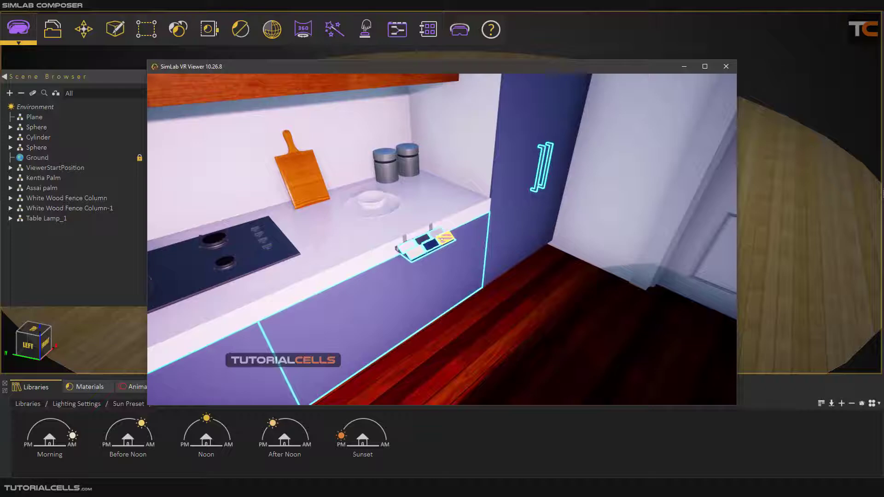
{"action": "left_click", "coordinate": [442, 240]}
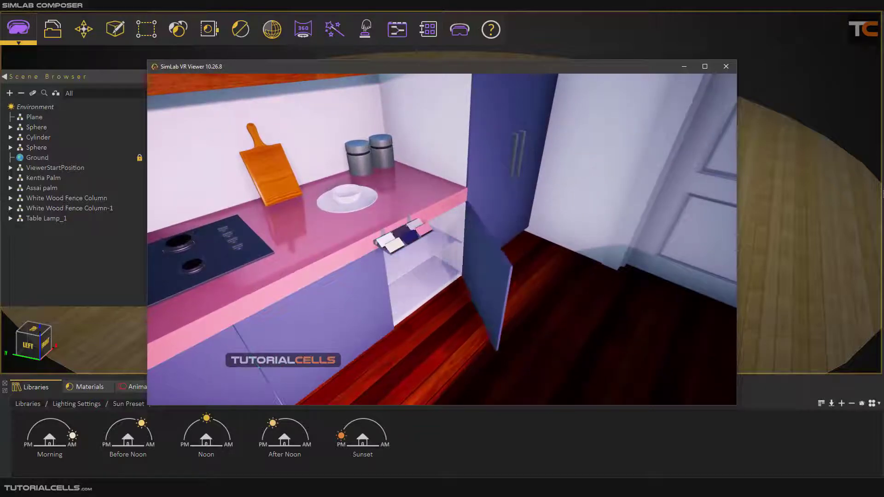
Step: Open the base cabinet below the colour samples and the tall cabinet beside the counter
{"action": "key", "text": "Up"}
{"action": "key", "text": "Down"}
{"action": "left_click", "coordinate": [442, 239]}
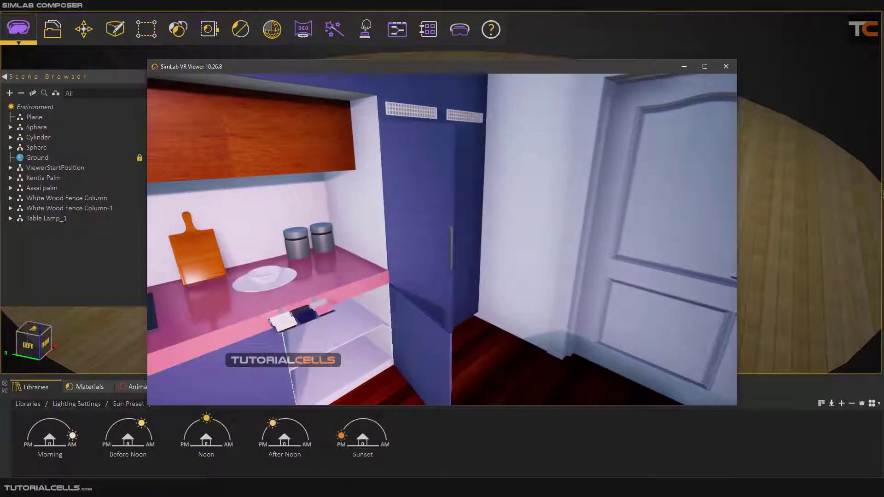
{"action": "key", "text": "Right"}
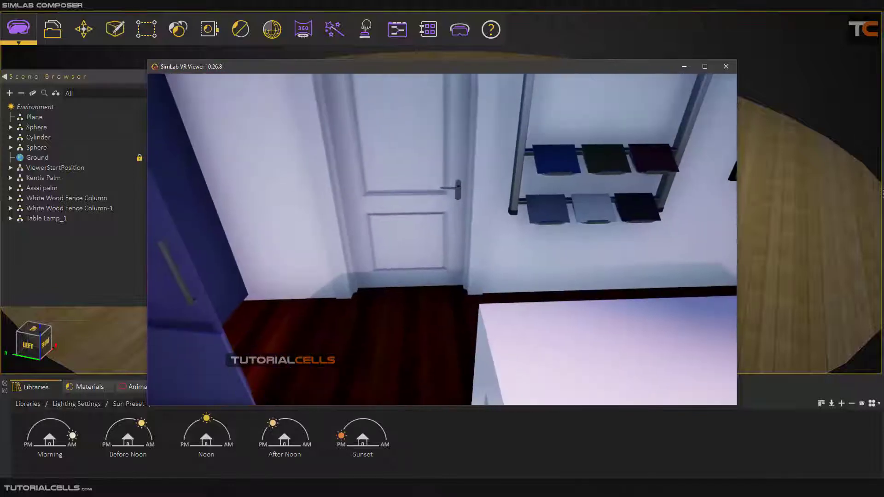
Step: Leave the Modern Kitchen model and close the VR Viewer without saving the scene
{"action": "key", "text": "Escape"}
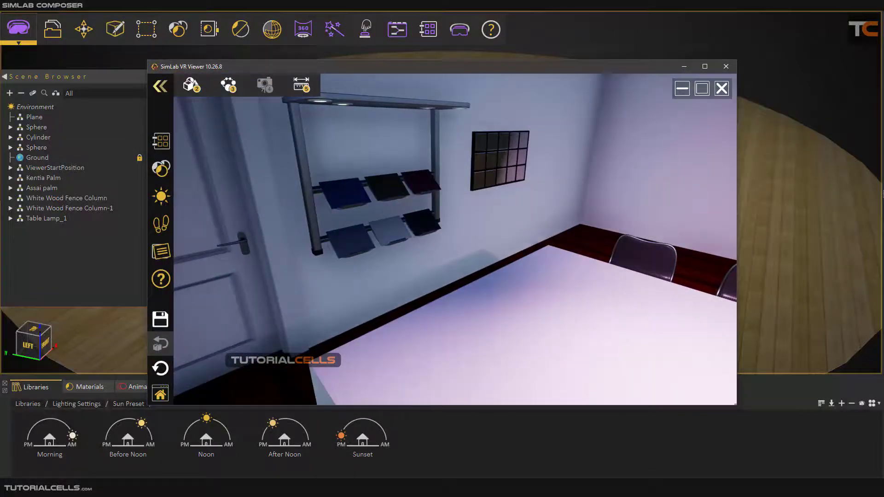
{"action": "left_click", "coordinate": [721, 89]}
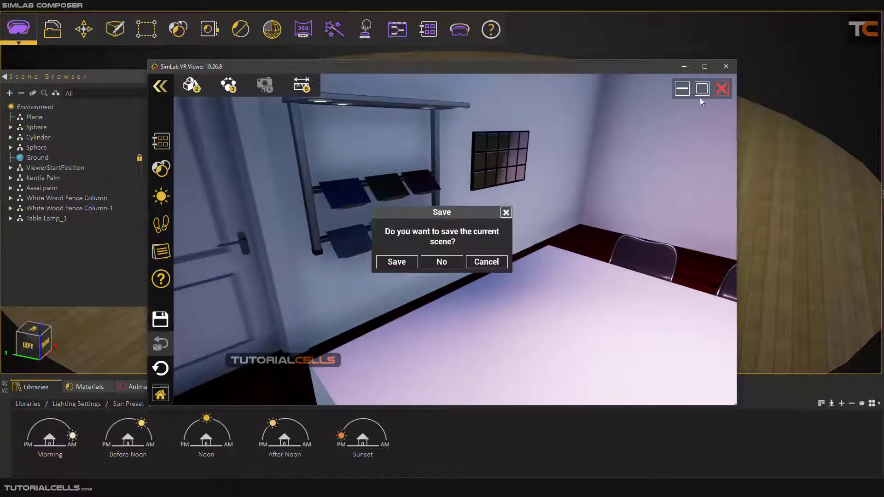
{"action": "left_click", "coordinate": [442, 262]}
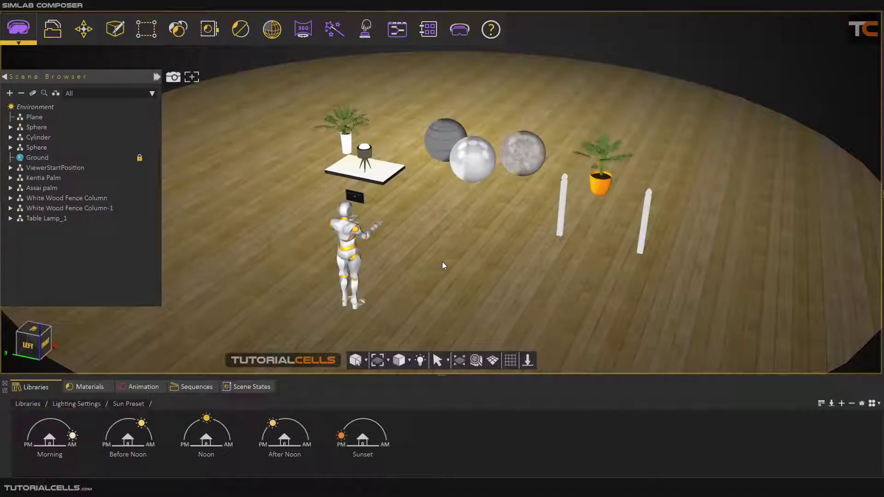
Step: Reopen the VR Viewer's model library and select the Factory Emergency Training model
{"action": "left_click", "coordinate": [460, 29]}
{"action": "left_click", "coordinate": [465, 81]}
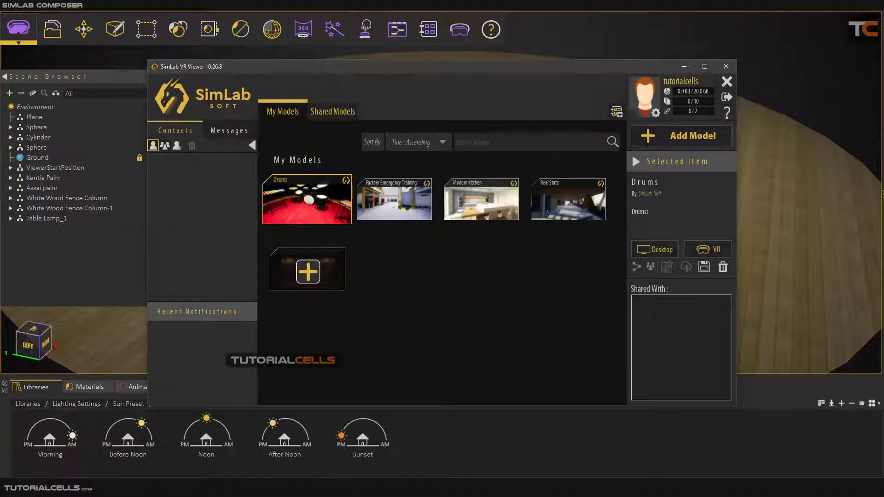
{"action": "left_click", "coordinate": [369, 203]}
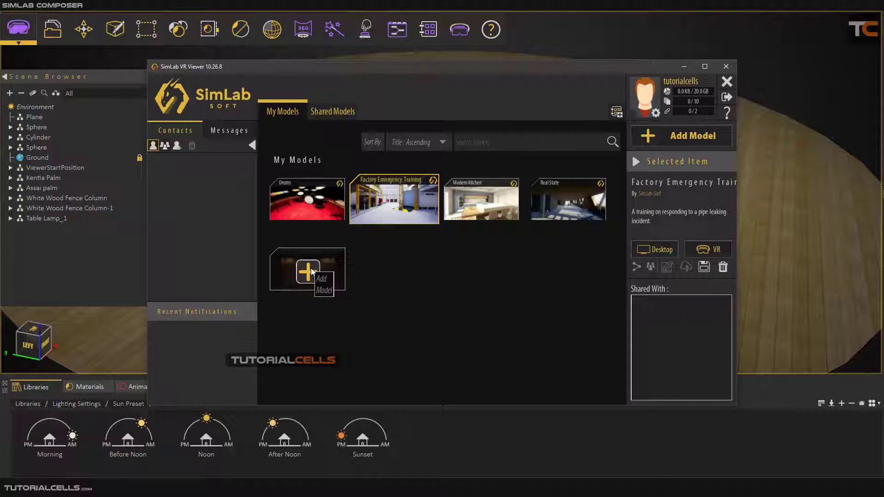
Step: Look through the viewer's Messages, Contacts and Shared Models sections and return to My Models
{"action": "left_click", "coordinate": [223, 136]}
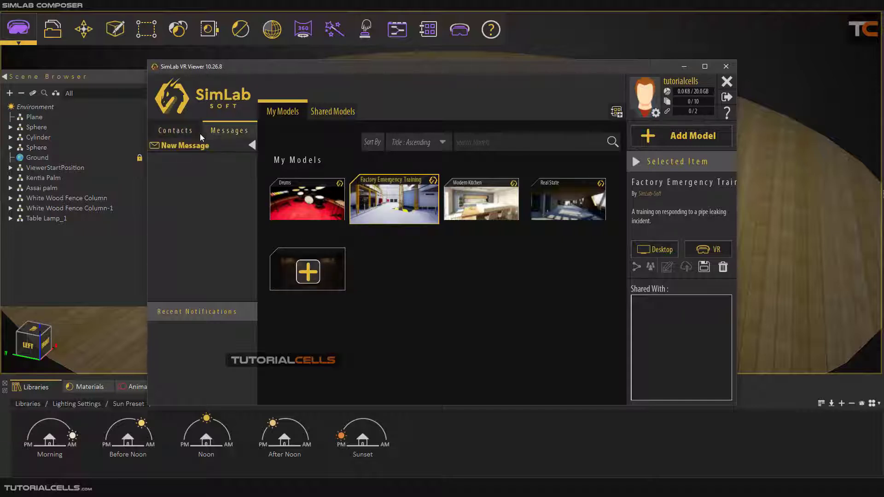
{"action": "left_click", "coordinate": [182, 133]}
{"action": "left_click", "coordinate": [327, 114]}
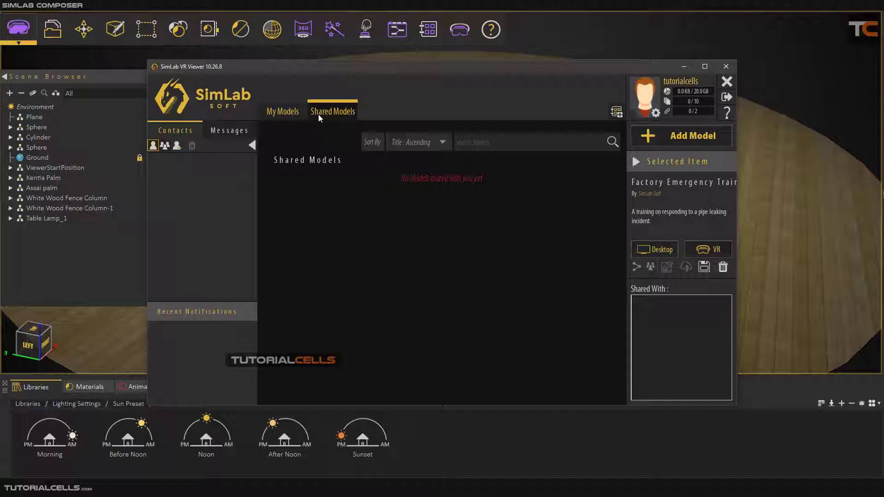
{"action": "left_click", "coordinate": [286, 114]}
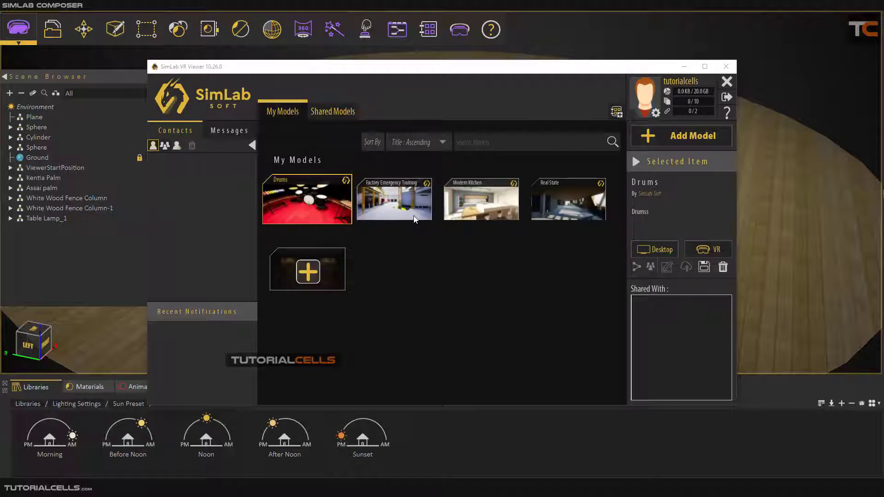
Step: Launch the Factory Emergency Training model in Desktop mode and start controlling the view inside it
{"action": "left_click", "coordinate": [415, 220]}
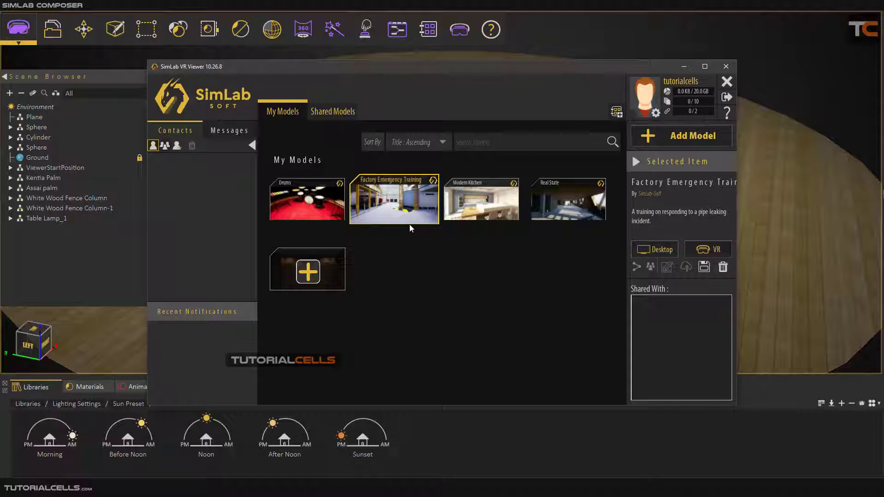
{"action": "left_click", "coordinate": [650, 252]}
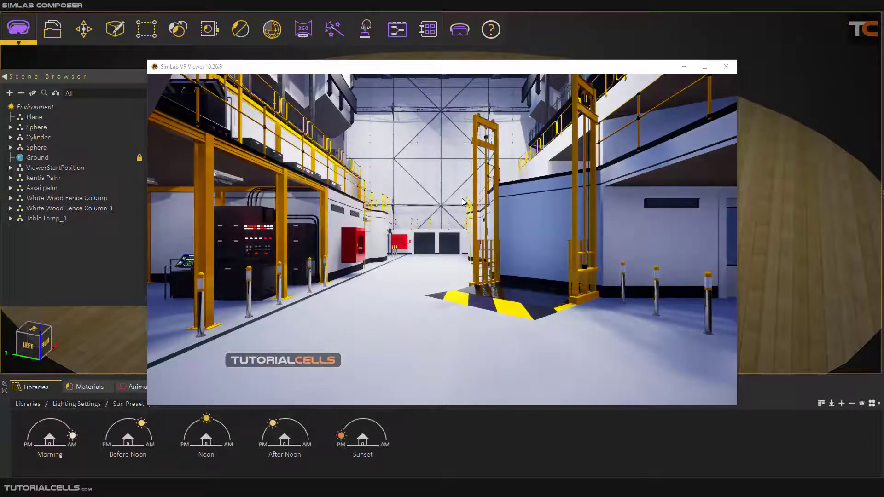
{"action": "left_click", "coordinate": [464, 236]}
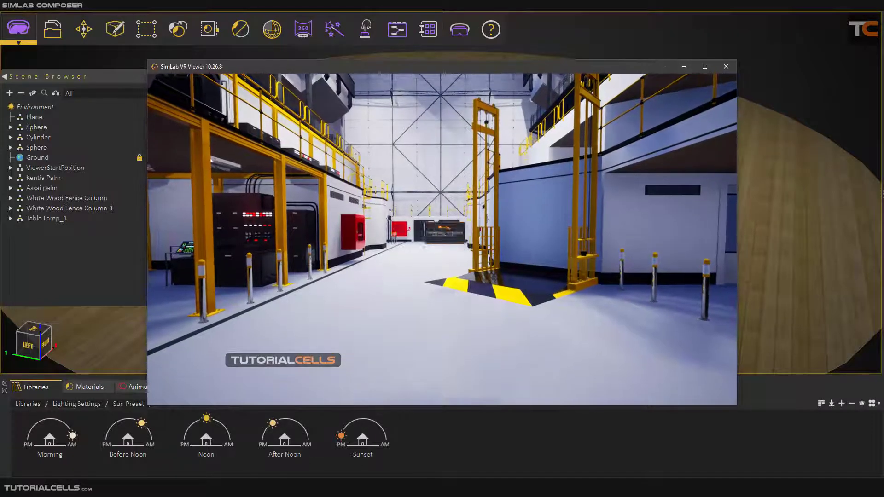
Step: Read the training instruction and follow the floor arrows through the factory hall past the red fire hose cabinet
{"action": "key", "text": "w"}
{"action": "key", "text": "w"}
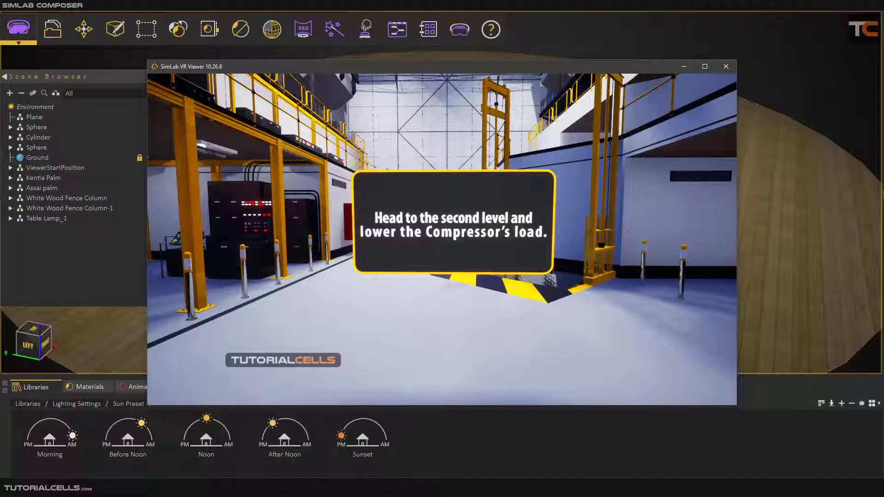
{"action": "key", "text": "s"}
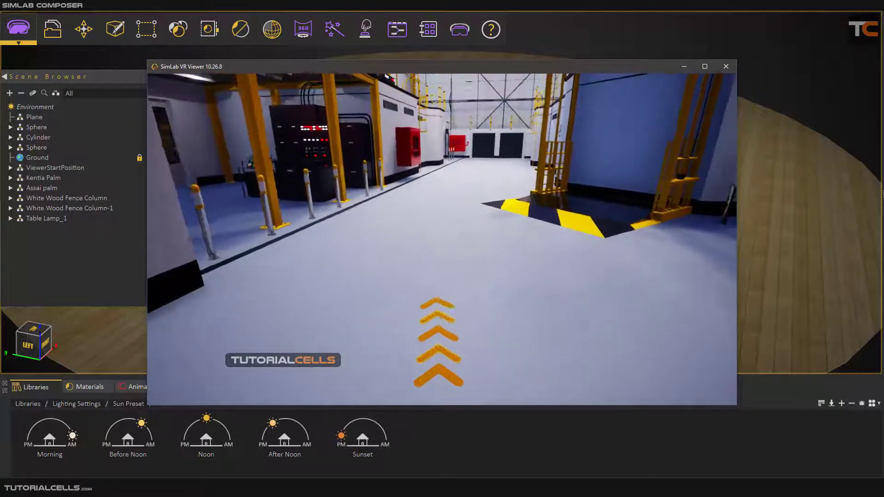
{"action": "key", "text": "w"}
{"action": "key", "text": "w"}
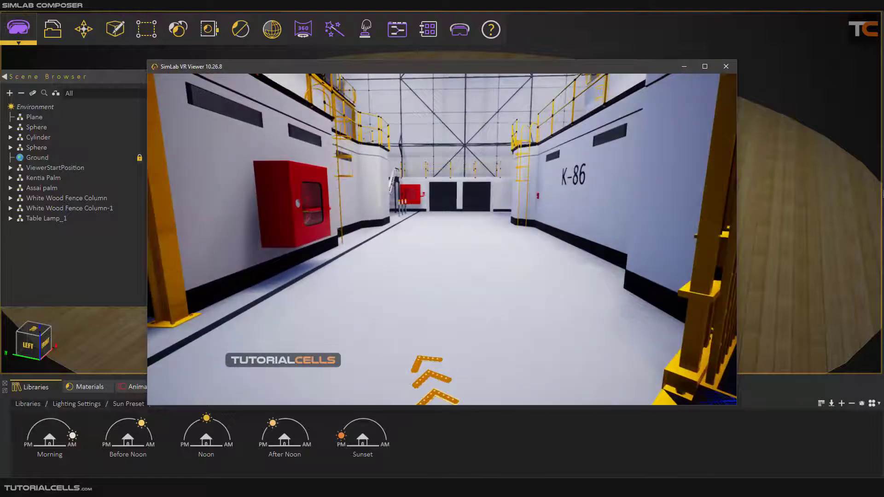
{"action": "key", "text": "w"}
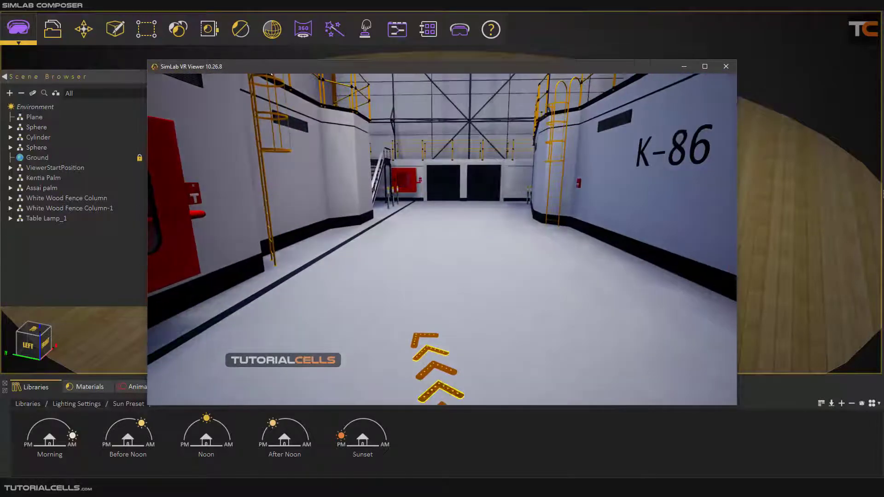
{"action": "key", "text": "a"}
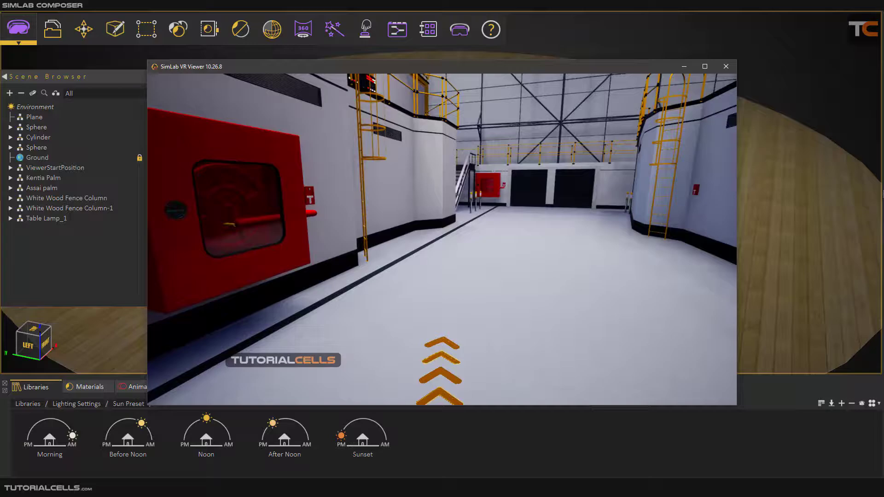
{"action": "key", "text": "w"}
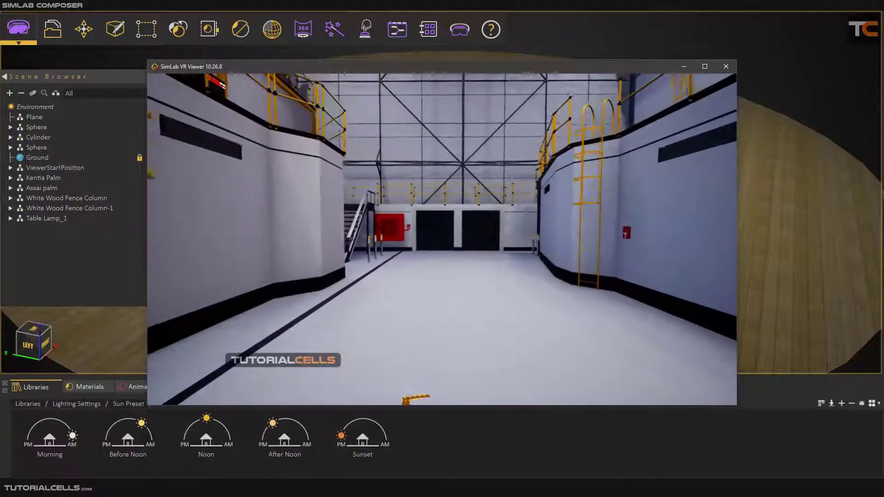
Step: Climb the stairs to the second level and follow the walkway to the compressor's control console
{"action": "key", "text": "w"}
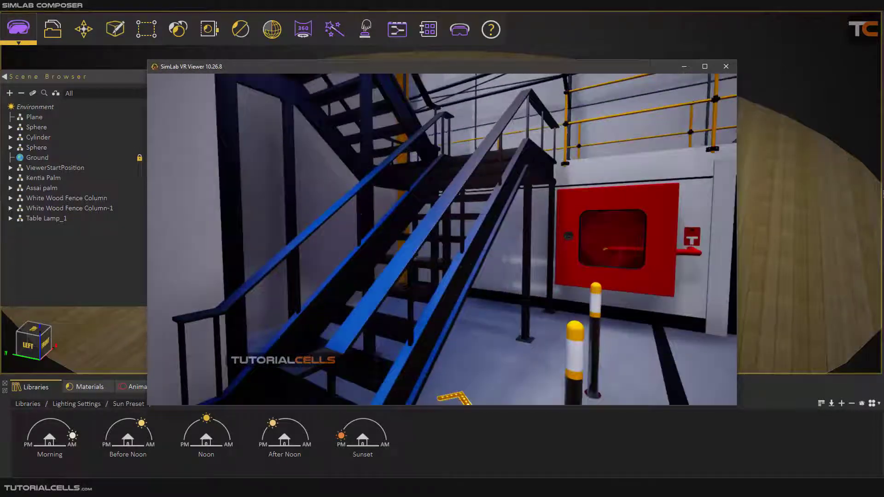
{"action": "key", "text": "w"}
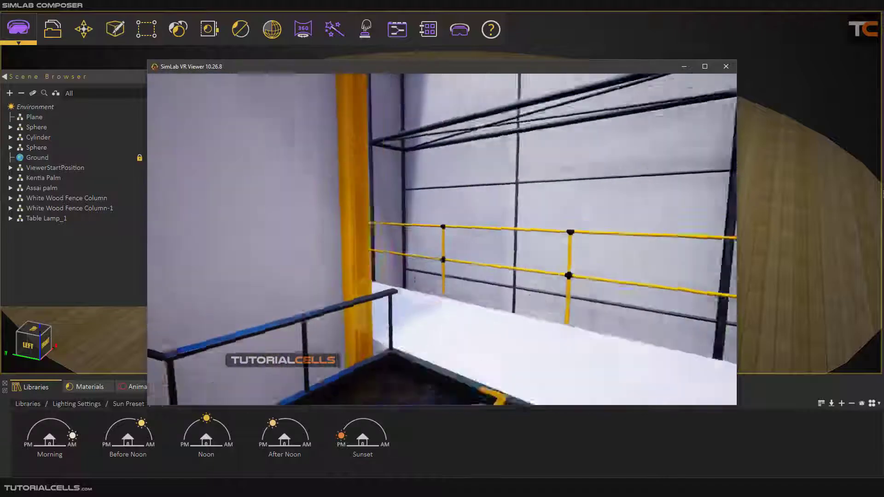
{"action": "key", "text": "w"}
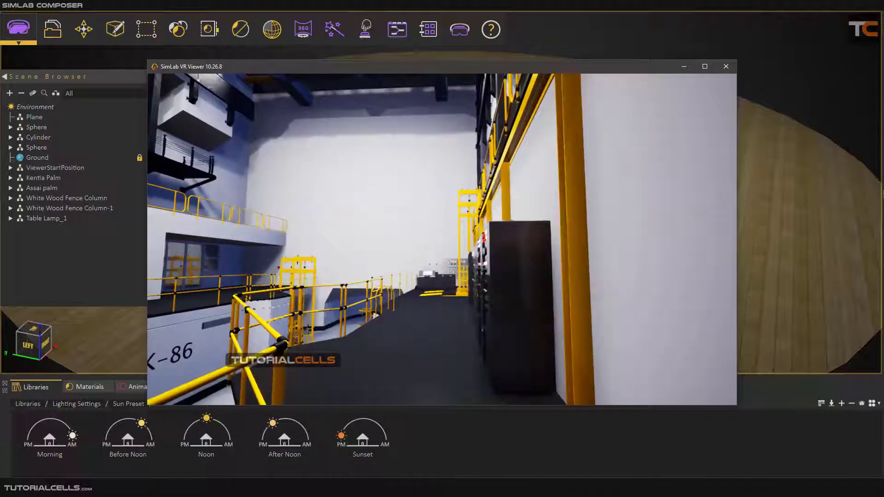
{"action": "key", "text": "w"}
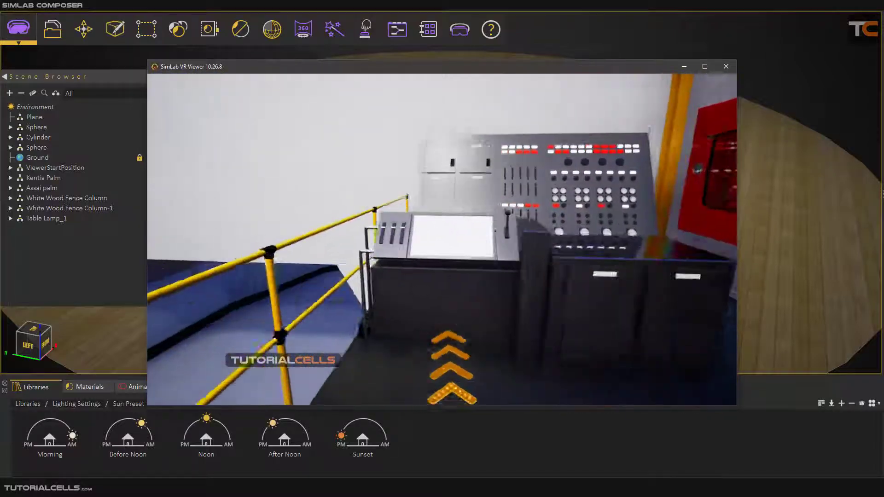
{"action": "key", "text": "w"}
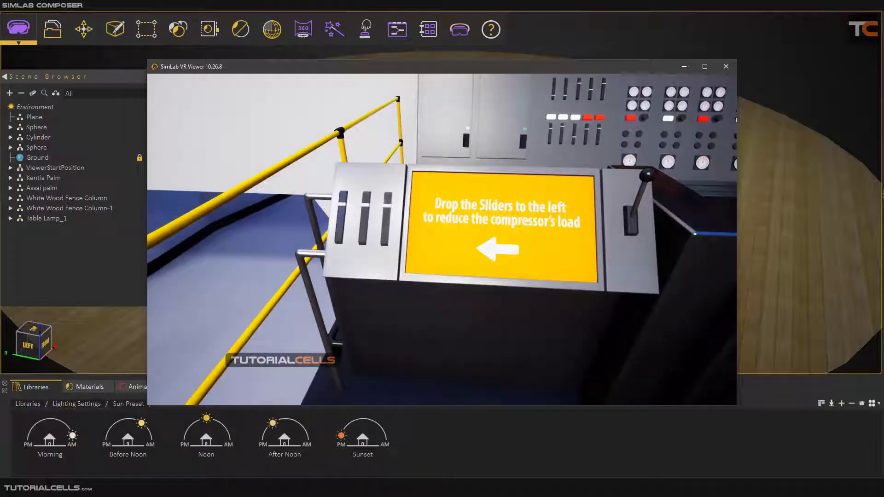
Step: Move up to the compressor console and lower all three sliders to reduce the compressor's load
{"action": "key", "text": "w"}
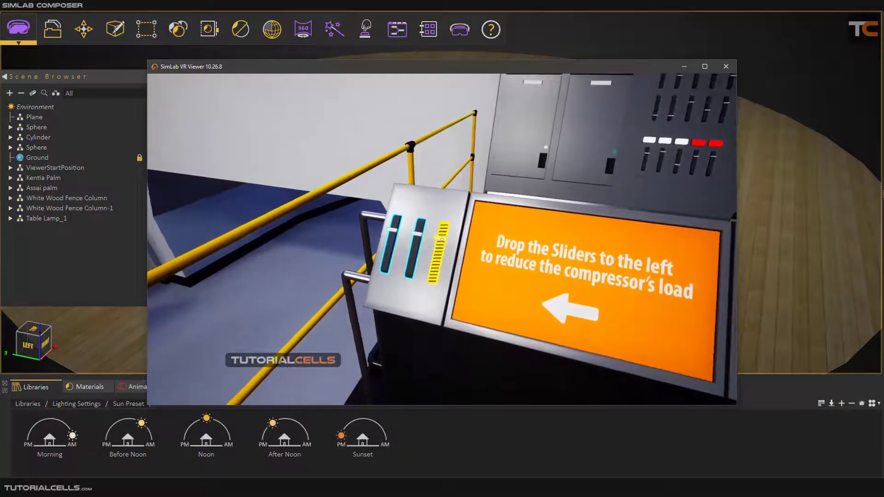
{"action": "key", "text": "a"}
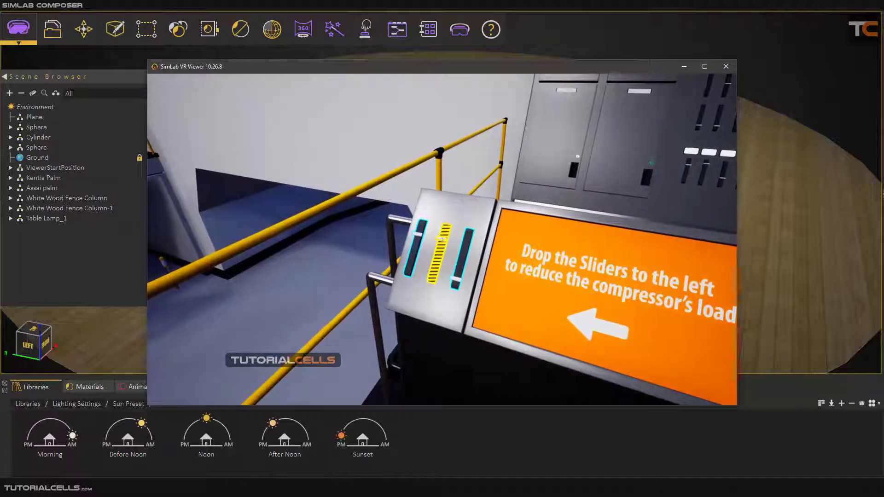
{"action": "key", "text": "a"}
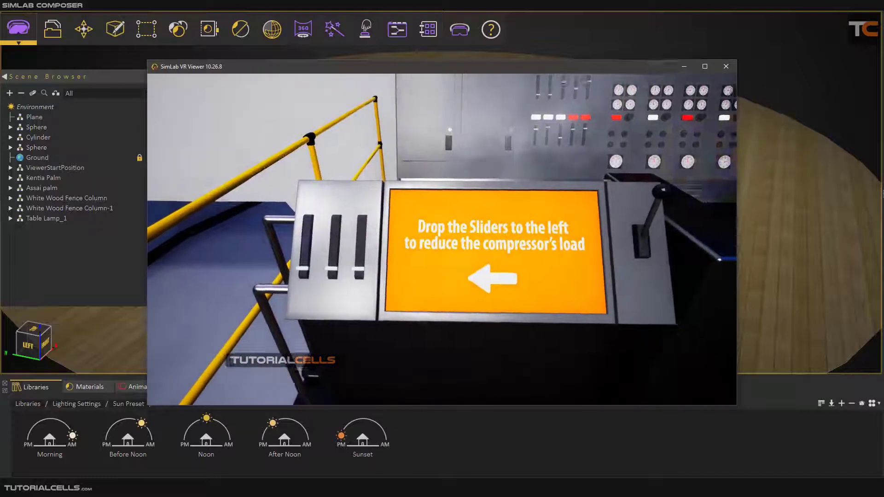
{"action": "key", "text": "s"}
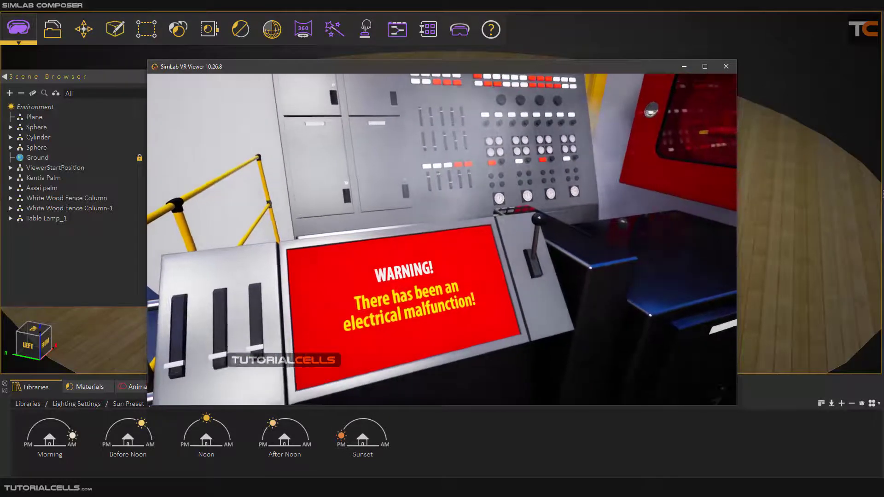
Step: Pull down the lever on the console to shut the power down
{"action": "key", "text": "d"}
{"action": "key", "text": "a"}
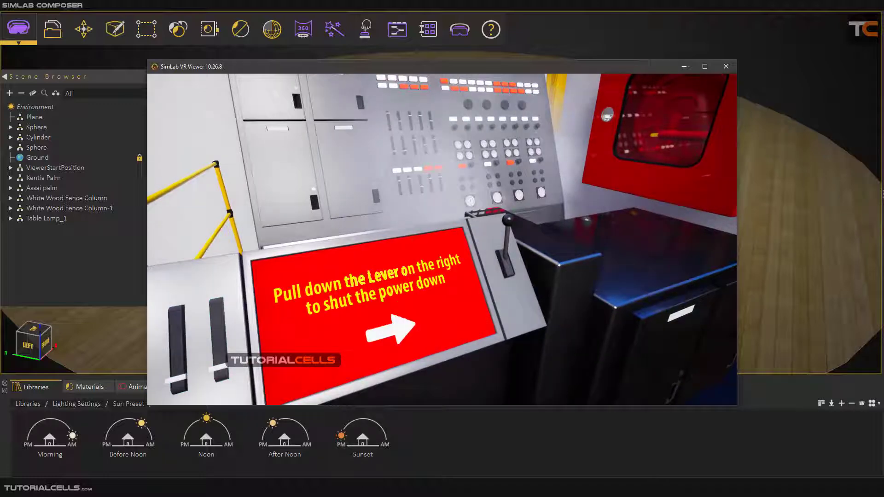
{"action": "key", "text": "d"}
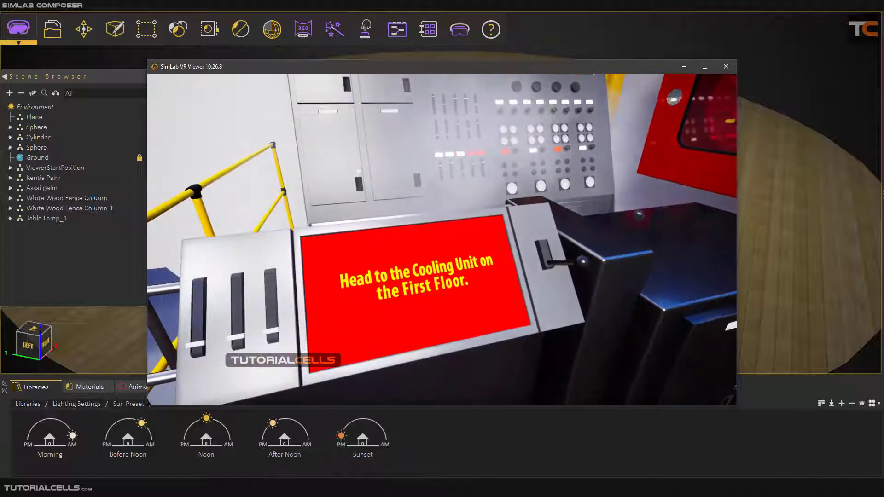
Step: Follow the floor arrows back along the upper walkway and down the stairs to the first floor
{"action": "key", "text": "w"}
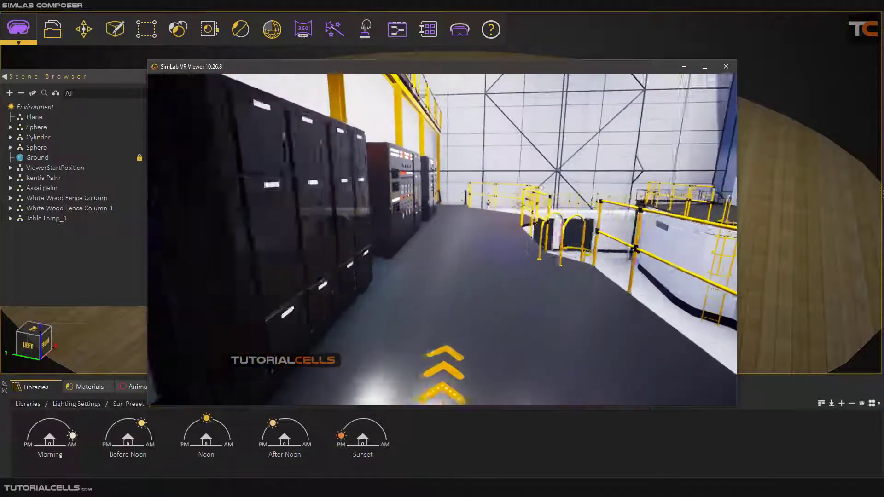
{"action": "key", "text": "w"}
{"action": "key", "text": "Right"}
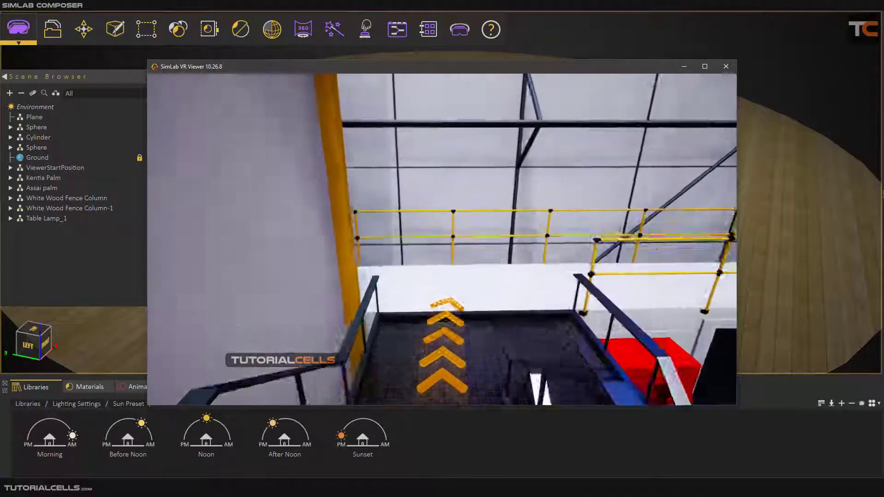
{"action": "key", "text": "Right"}
{"action": "key", "text": "w"}
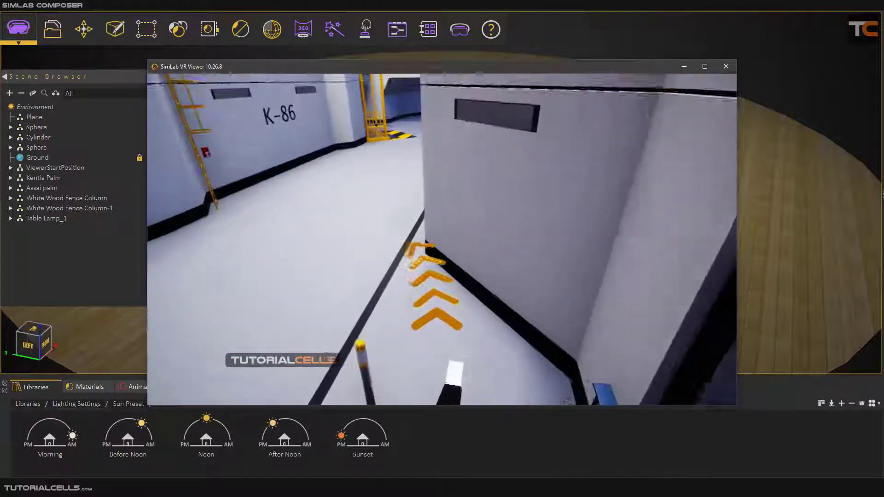
Step: Follow the arrows past the K-86 wall and between the bollards, and go through the glazed double doors
{"action": "key", "text": "Left"}
{"action": "key", "text": "w"}
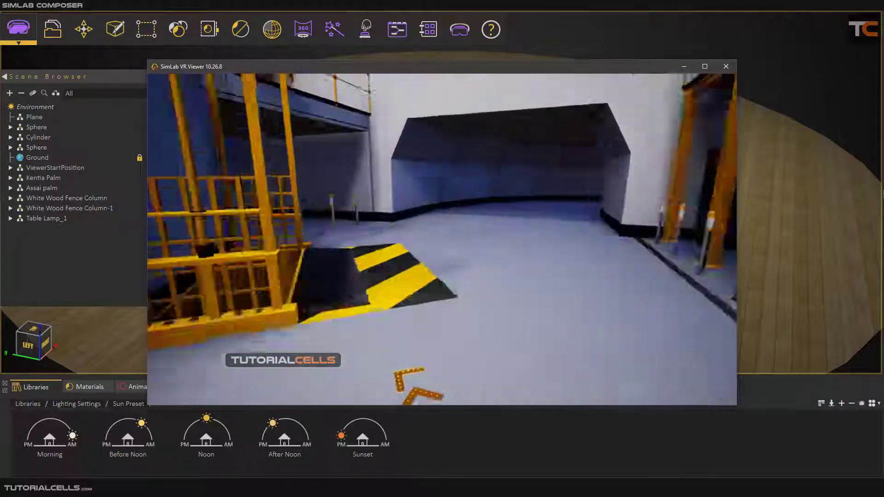
{"action": "key", "text": "Left"}
{"action": "key", "text": "w"}
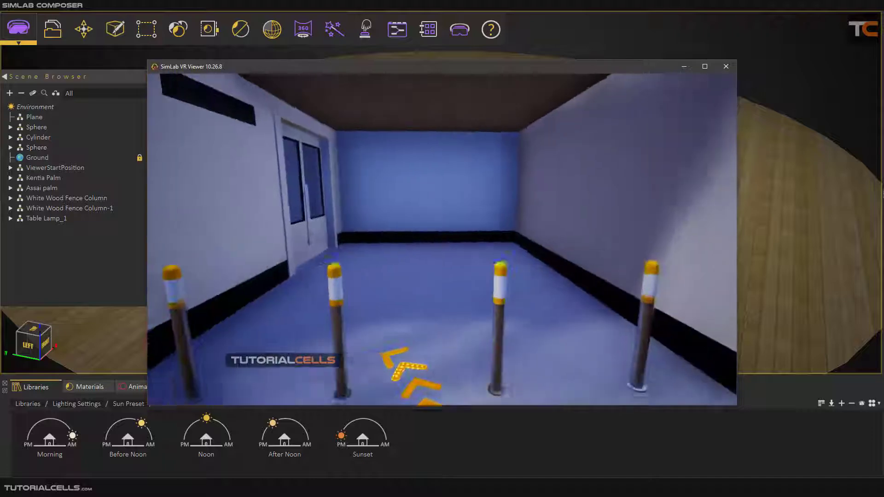
{"action": "key", "text": "w"}
{"action": "key", "text": "Left"}
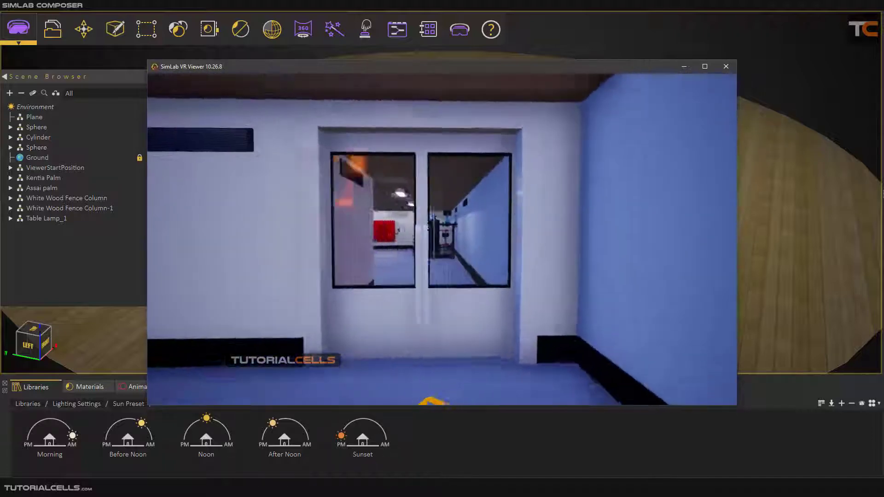
{"action": "key", "text": "w"}
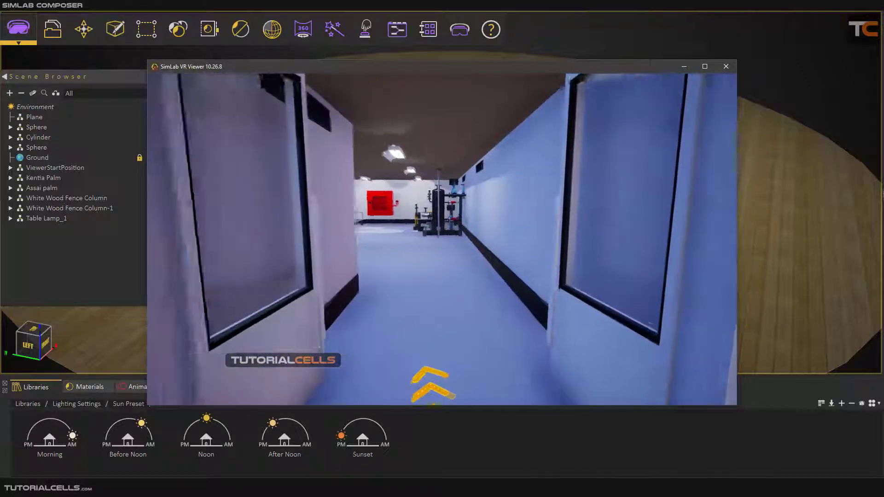
Step: Walk down the corridor into the machine room and up to the cooling unit's pumps and pipes
{"action": "key", "text": "w"}
{"action": "key", "text": "Left"}
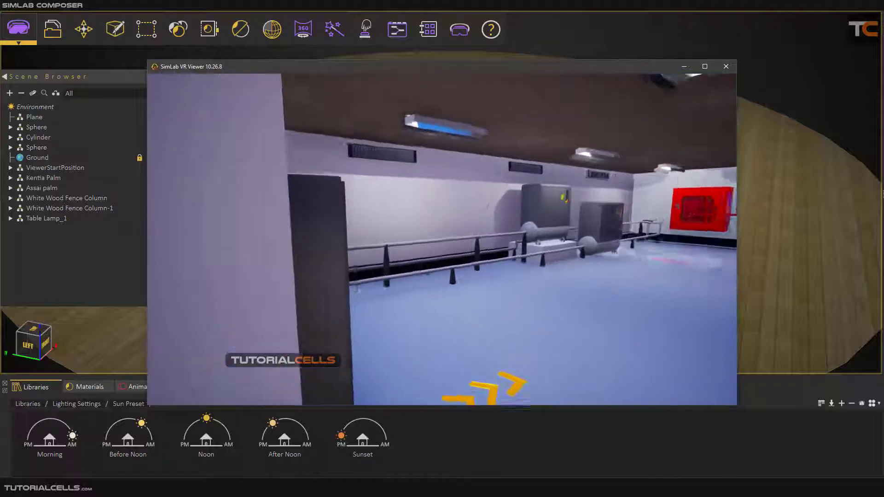
{"action": "key", "text": "w"}
{"action": "key", "text": "Left"}
{"action": "key", "text": "Right"}
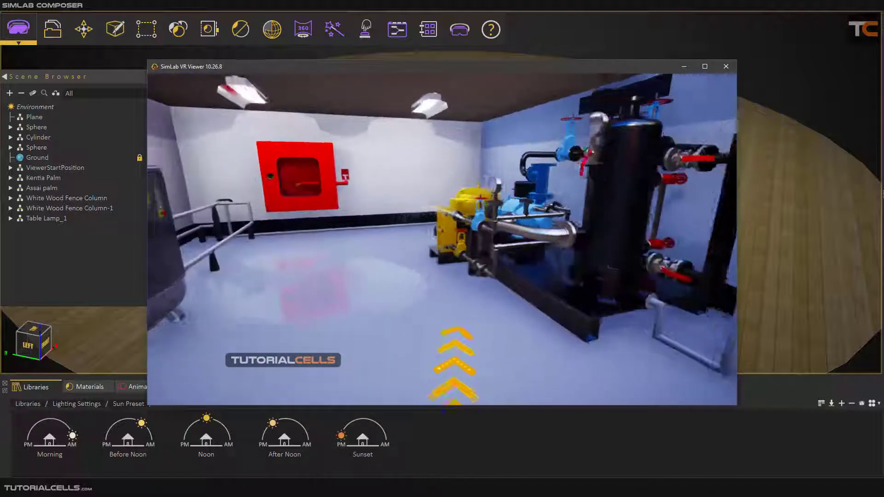
{"action": "key", "text": "w"}
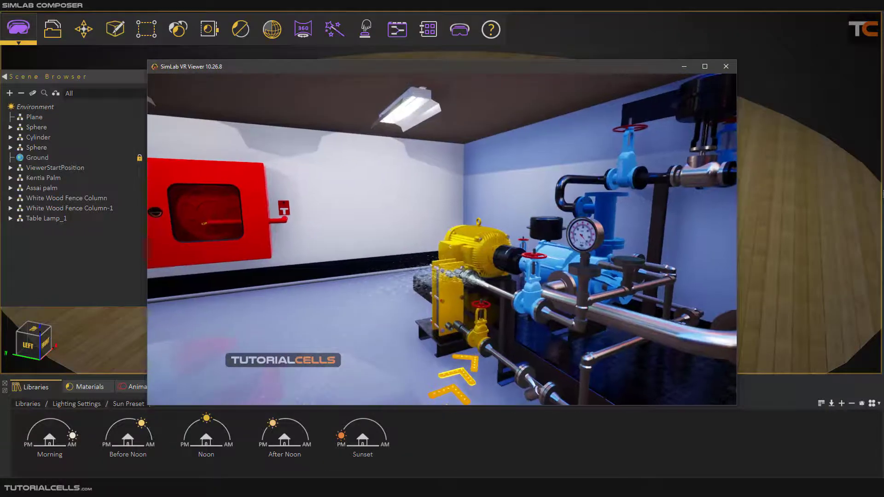
{"action": "key", "text": "w"}
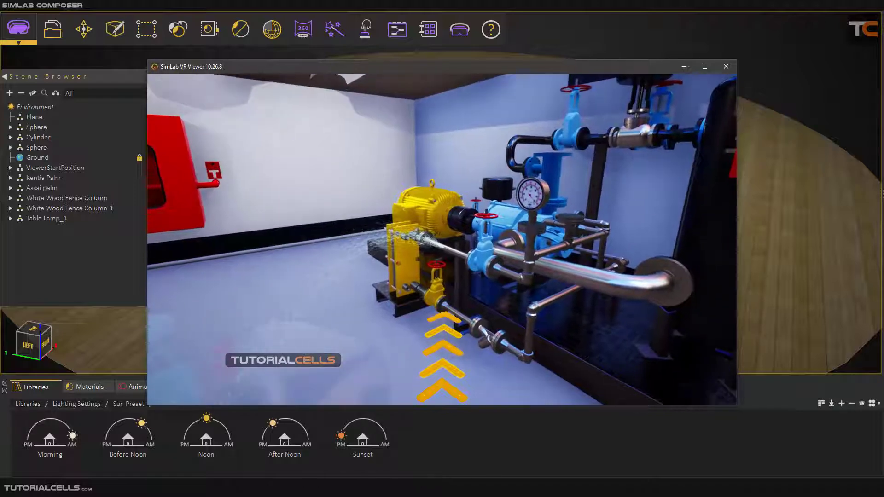
Step: Move close to the leaking pipe and try to close the valve supplying it with the blue valve's red handwheel
{"action": "key", "text": "w"}
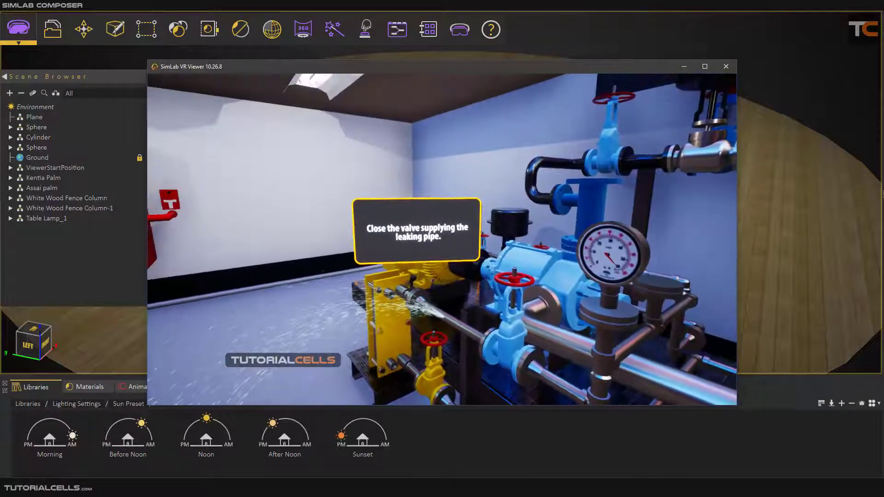
{"action": "key", "text": "w"}
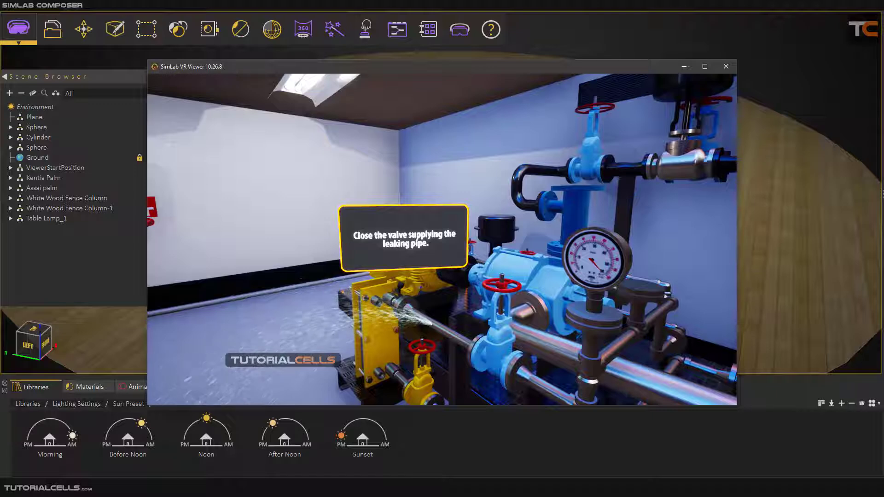
{"action": "key", "text": "Right"}
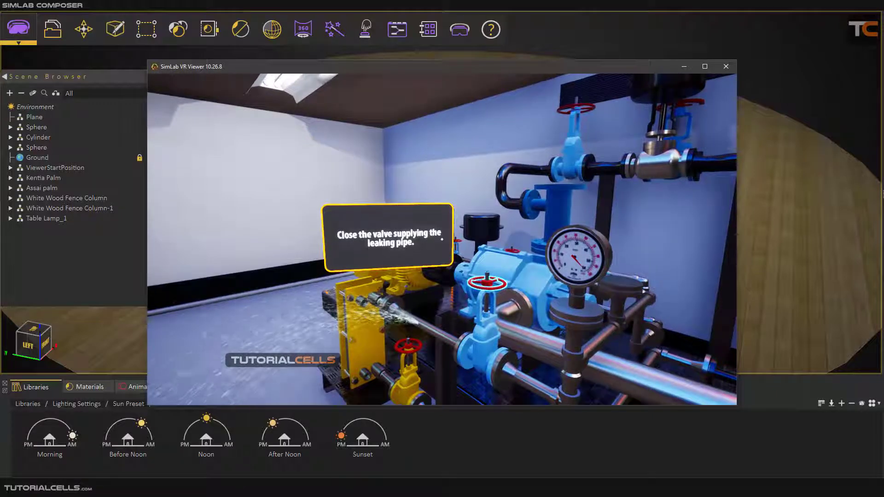
{"action": "key", "text": "w"}
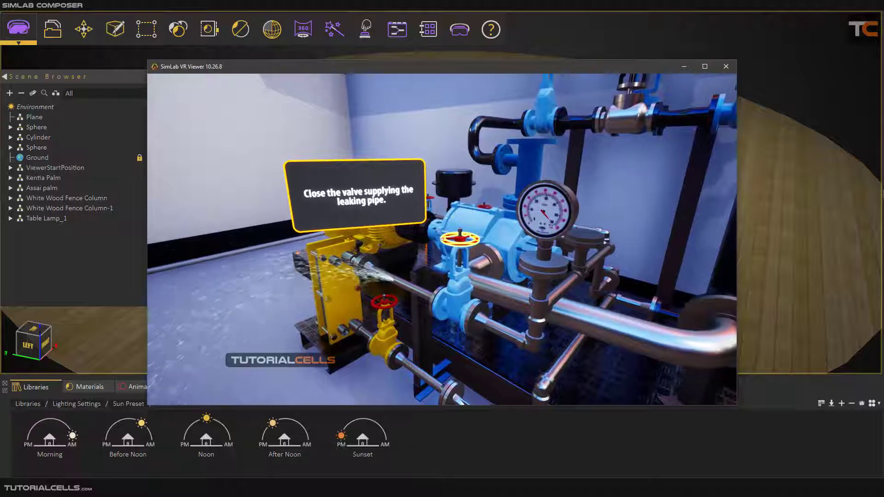
{"action": "key", "text": "Right"}
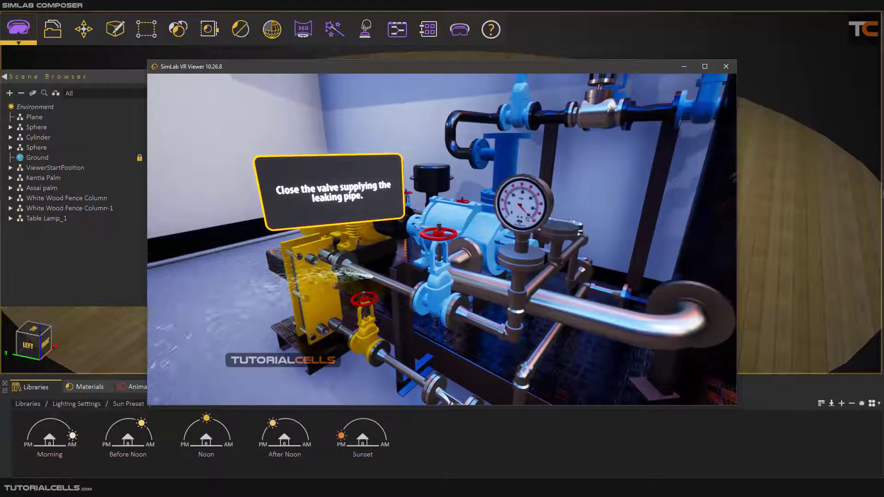
{"action": "key", "text": "w"}
{"action": "key", "text": "Right"}
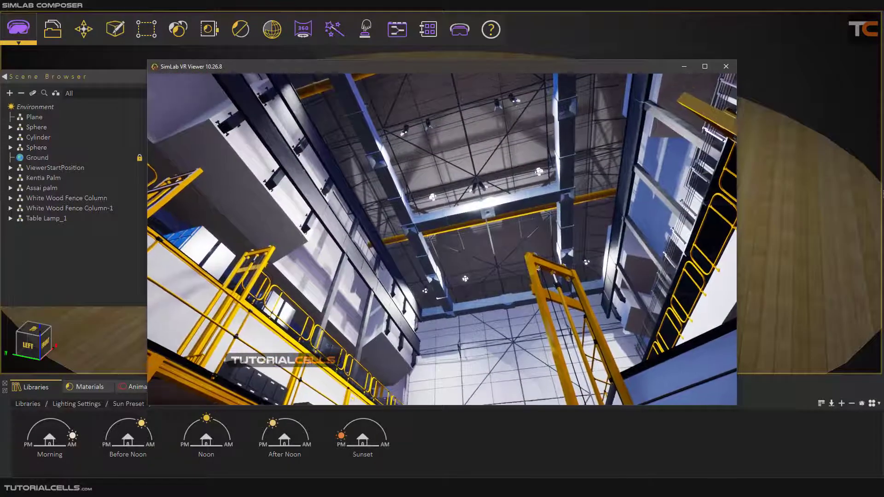
Step: Release the view control in the training and close the VR Viewer to return to the Composer scene
{"action": "key", "text": "Escape"}
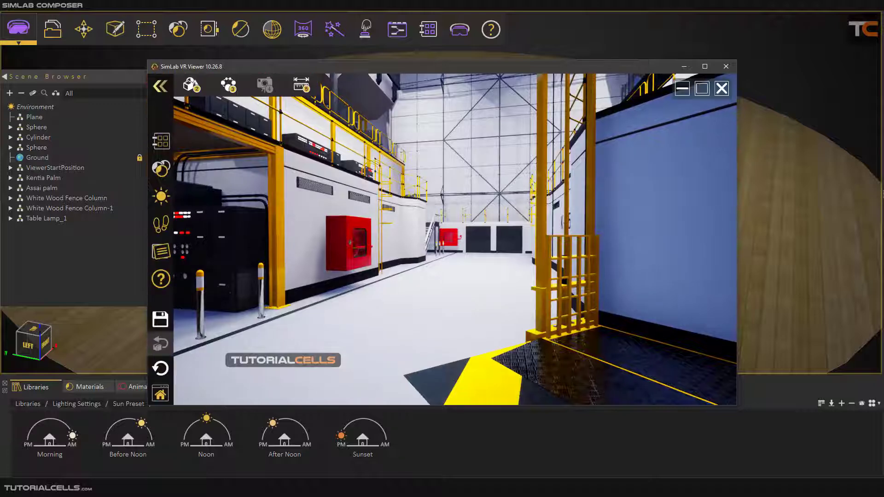
{"action": "left_click", "coordinate": [722, 88]}
{"action": "left_click", "coordinate": [443, 262]}
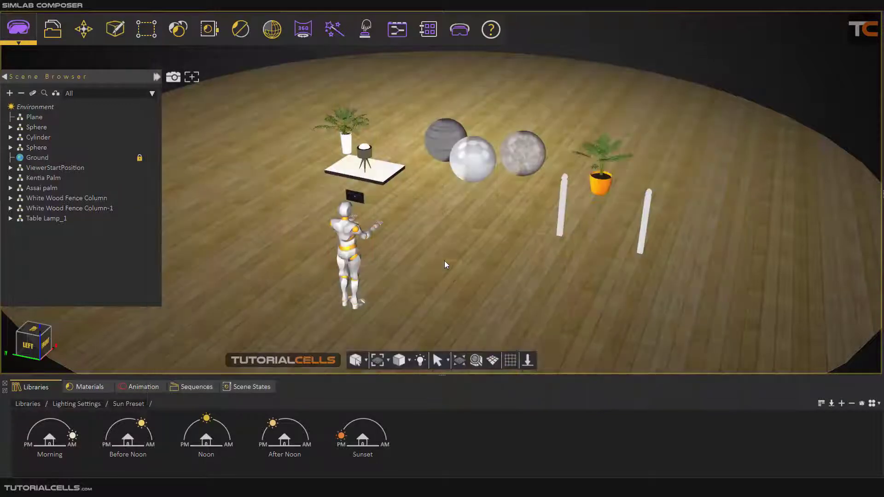